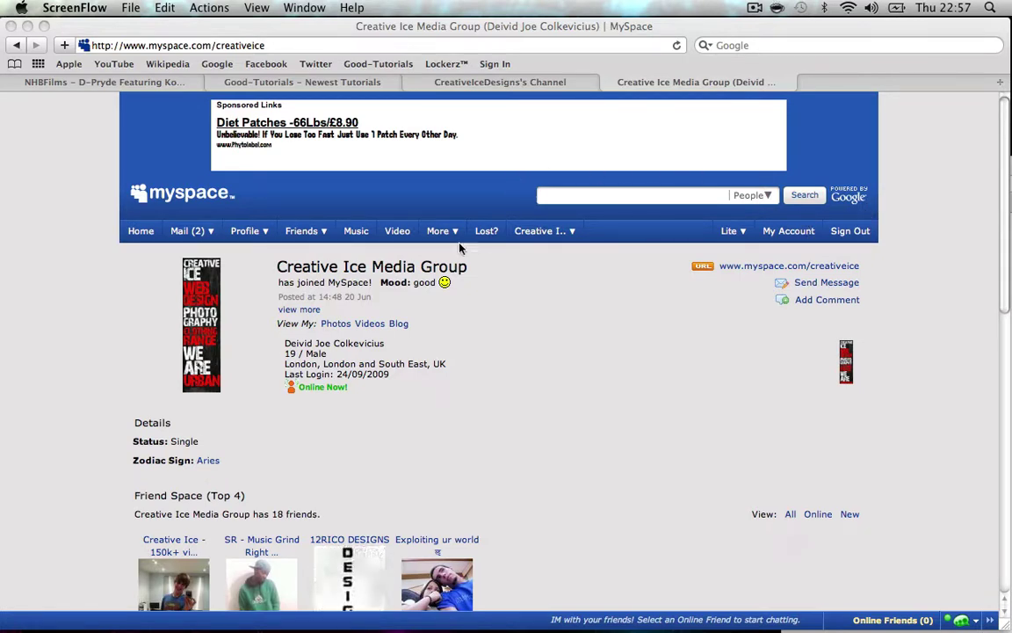
- Leave Safari's Creative Ice MySpace profile and switch to Photoshop with Untitled-1 open
{"action": "left_click", "coordinate": [63, 255]}
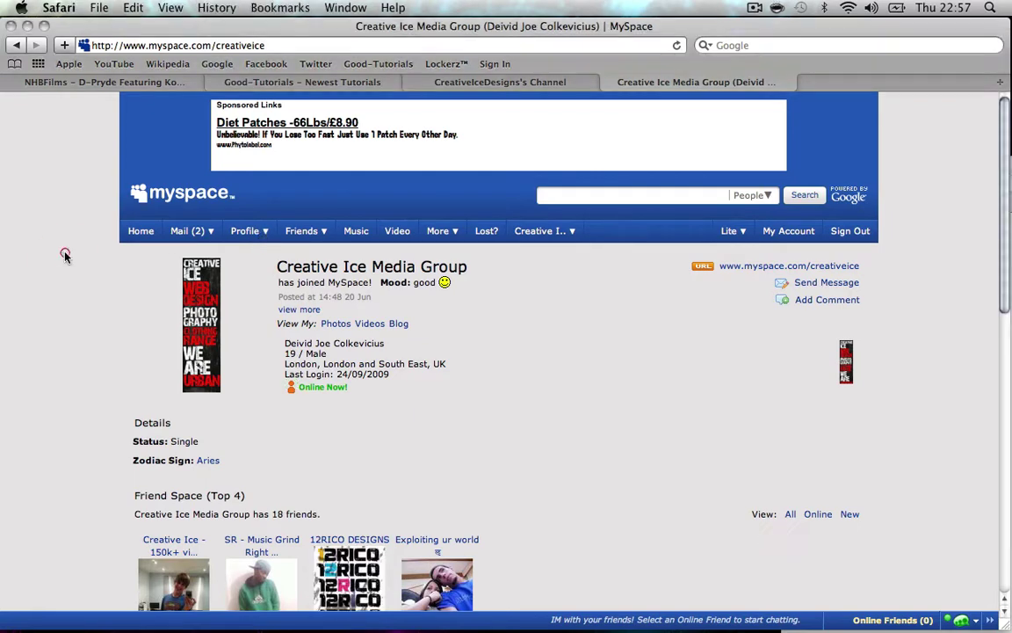
{"action": "left_click", "coordinate": [316, 600]}
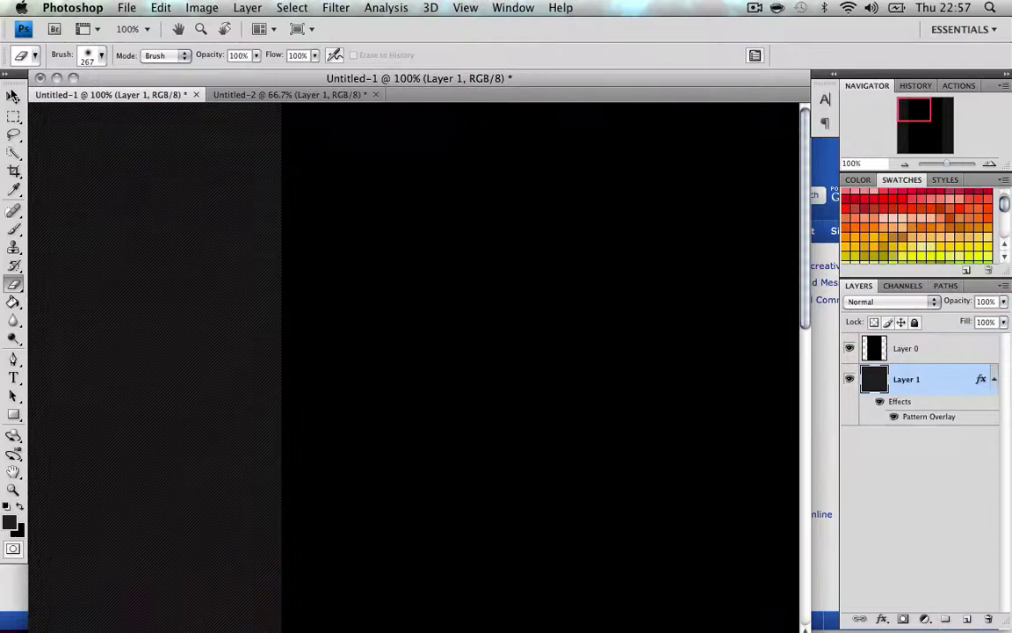
- With the Move tool, compare the Untitled-2 banner and the black patterned Untitled-1 document
{"action": "left_click", "coordinate": [13, 96]}
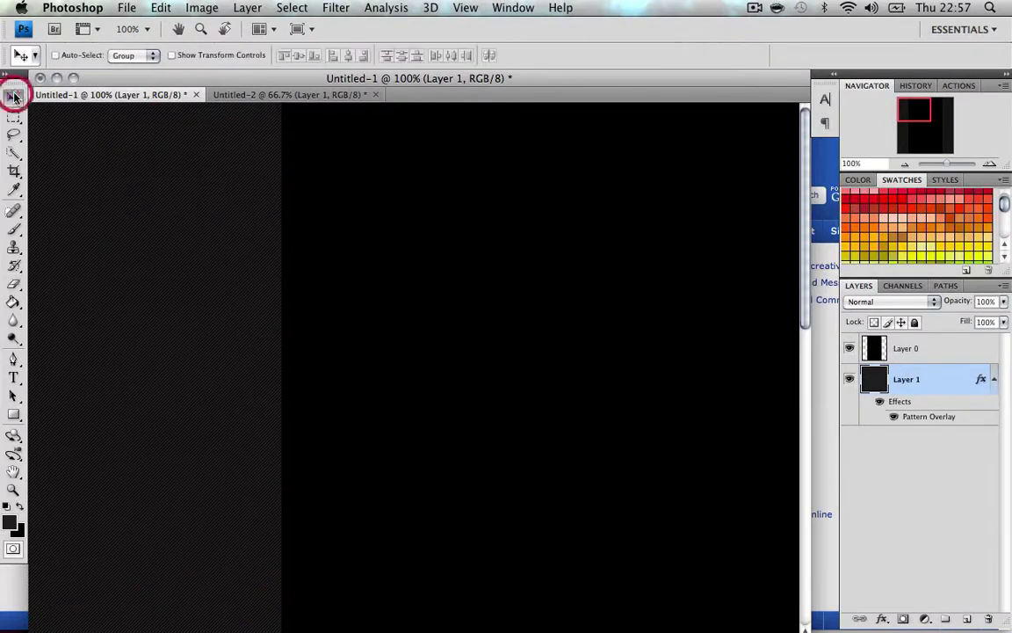
{"action": "left_click", "coordinate": [236, 97]}
{"action": "left_click", "coordinate": [163, 97]}
{"action": "left_click", "coordinate": [272, 97]}
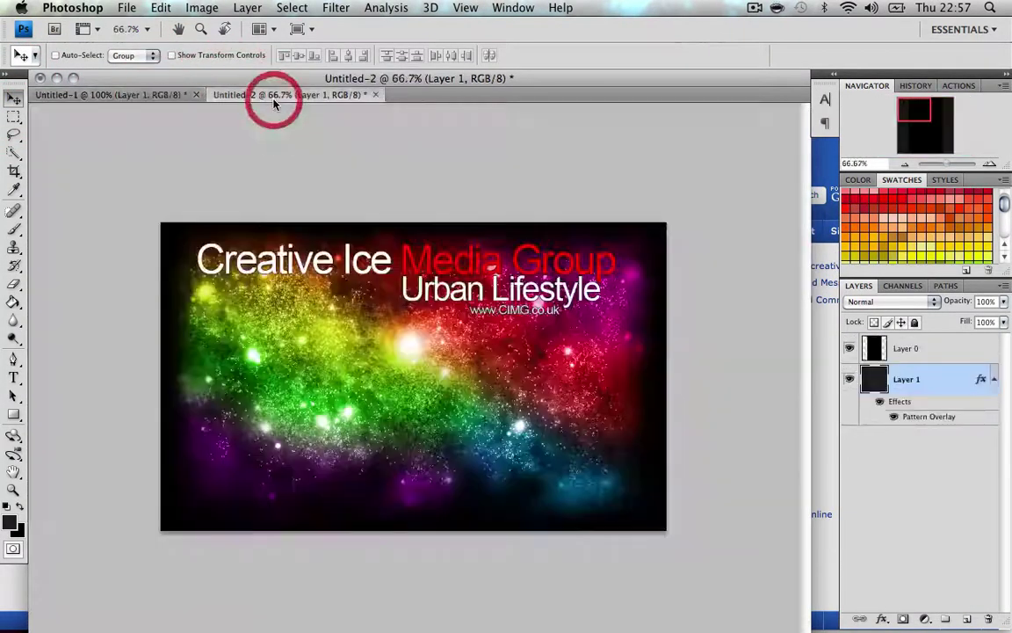
{"action": "left_click", "coordinate": [141, 97]}
{"action": "left_click", "coordinate": [255, 94]}
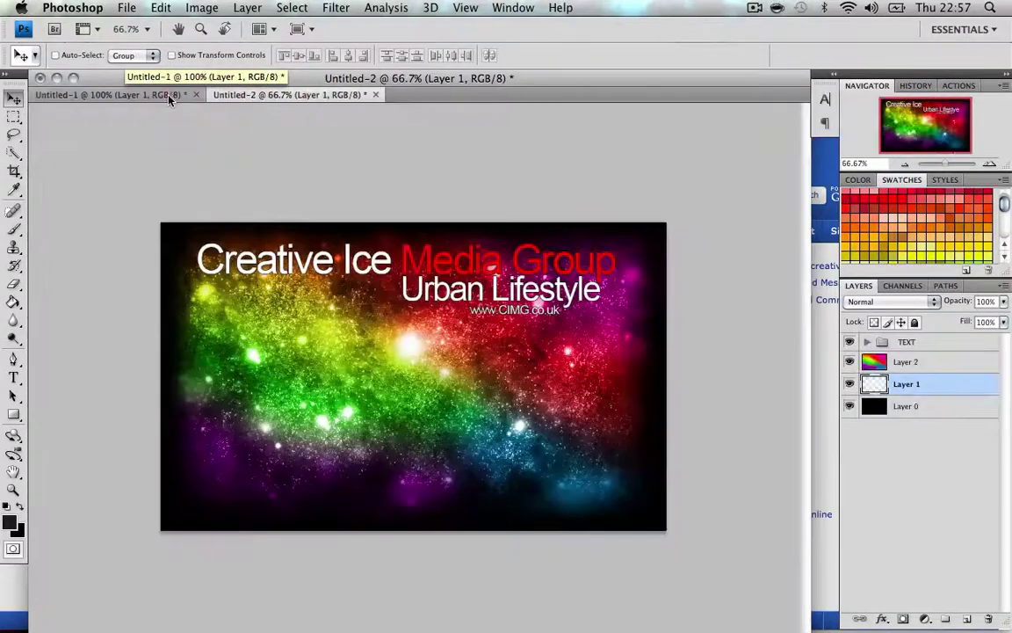
{"action": "left_click", "coordinate": [168, 97]}
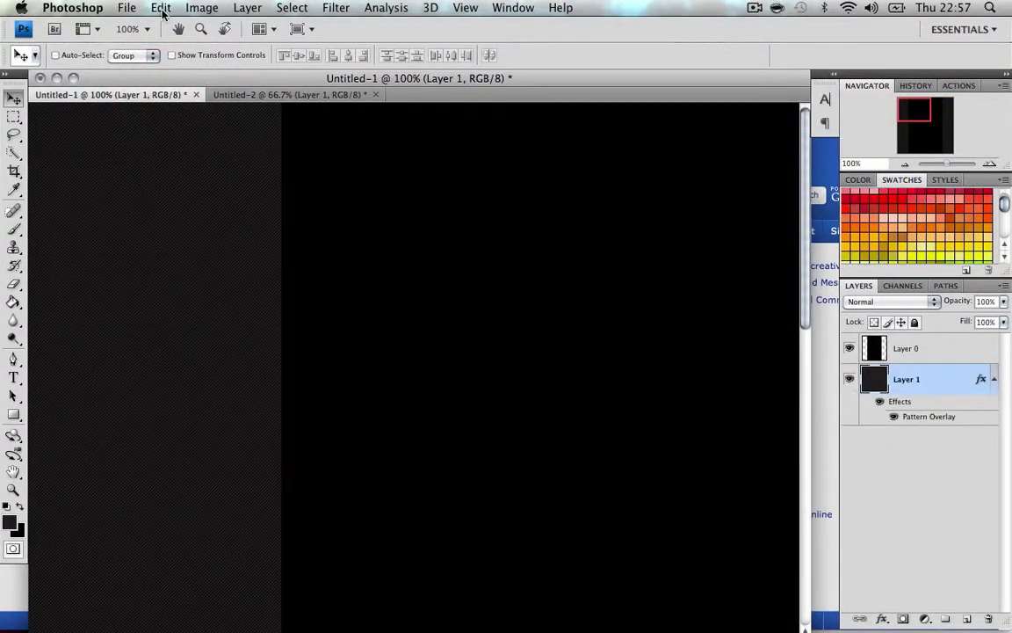
{"action": "left_click", "coordinate": [130, 8]}
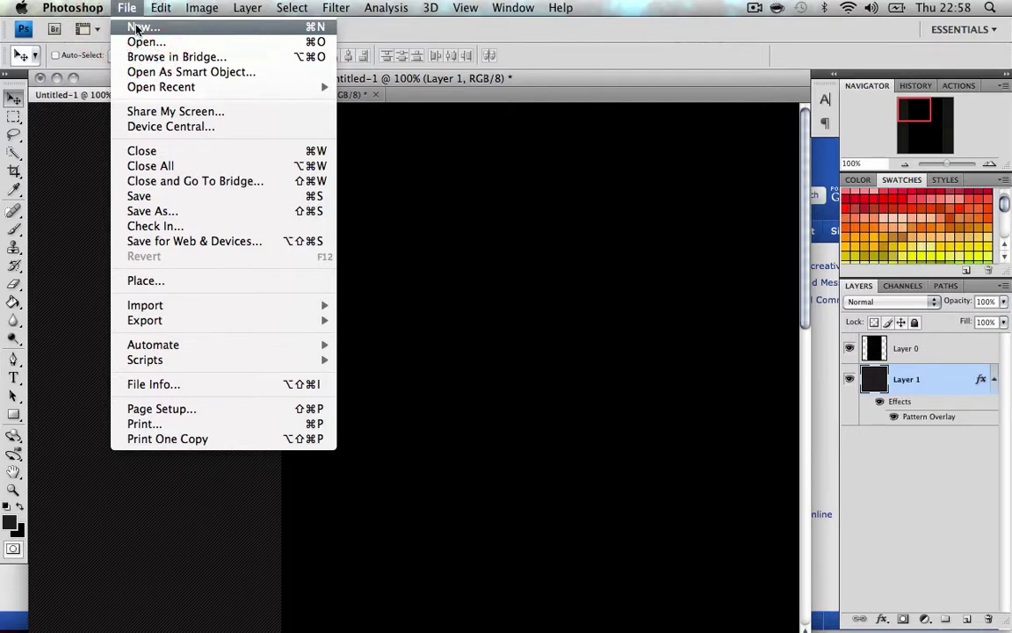
- Create a new 960×1600 px document
{"action": "left_click", "coordinate": [136, 29]}
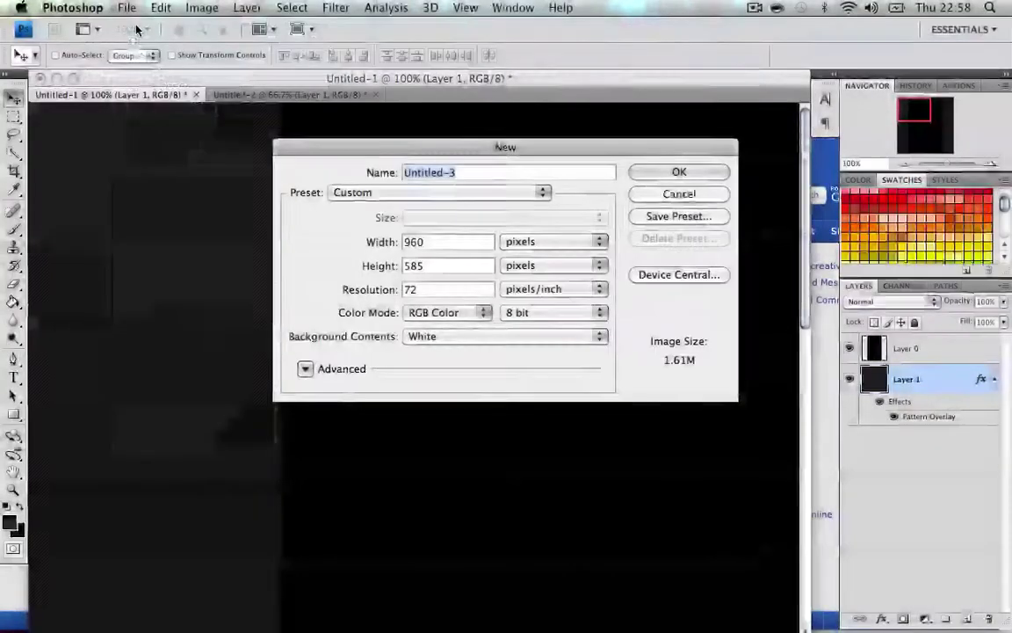
{"action": "double_click", "coordinate": [424, 240]}
{"action": "type", "text": "960"}
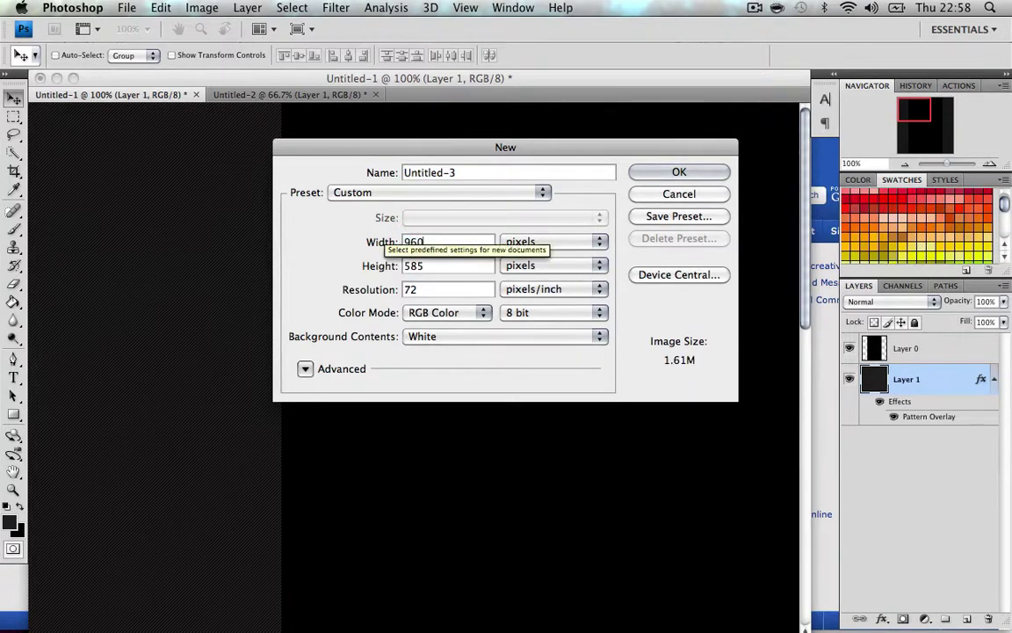
{"action": "key", "text": "Tab"}
{"action": "type", "text": "1600"}
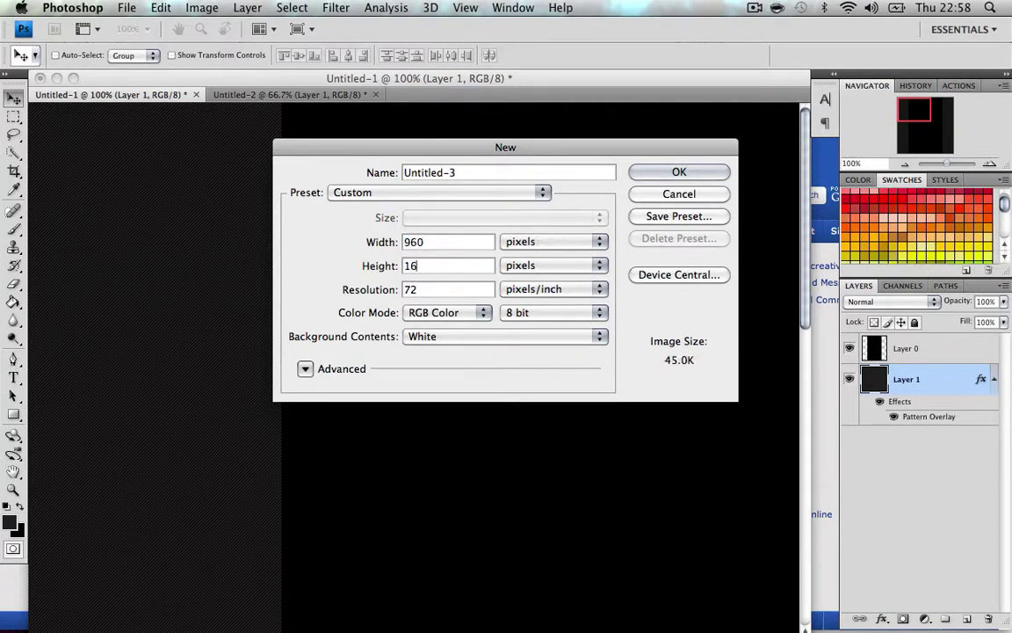
{"action": "left_click", "coordinate": [679, 173]}
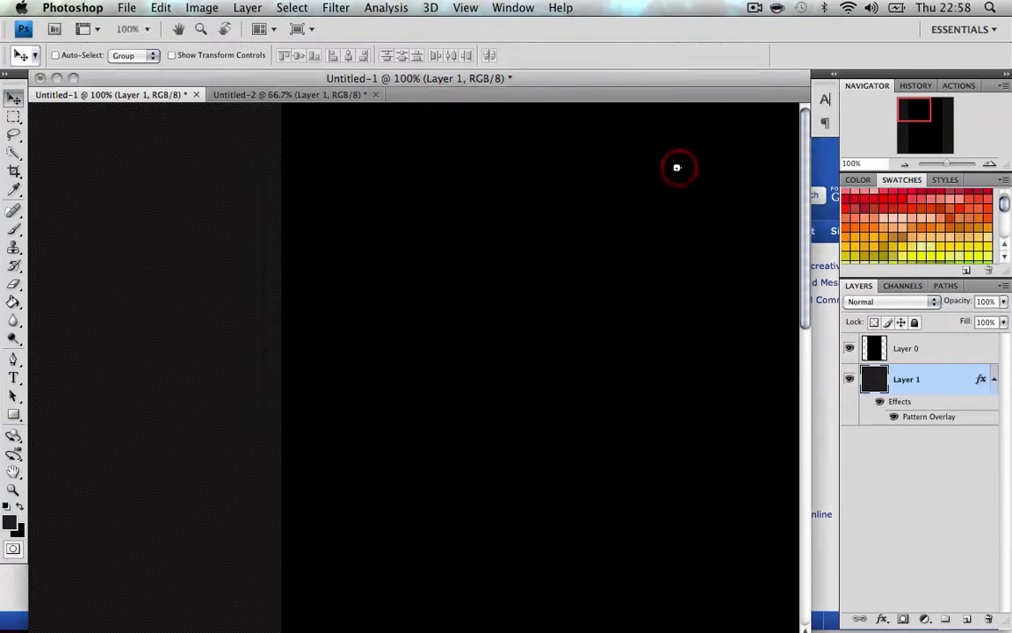
- Fill the canvas black and turn the Background into a layer named 'background'
{"action": "left_click", "coordinate": [19, 506]}
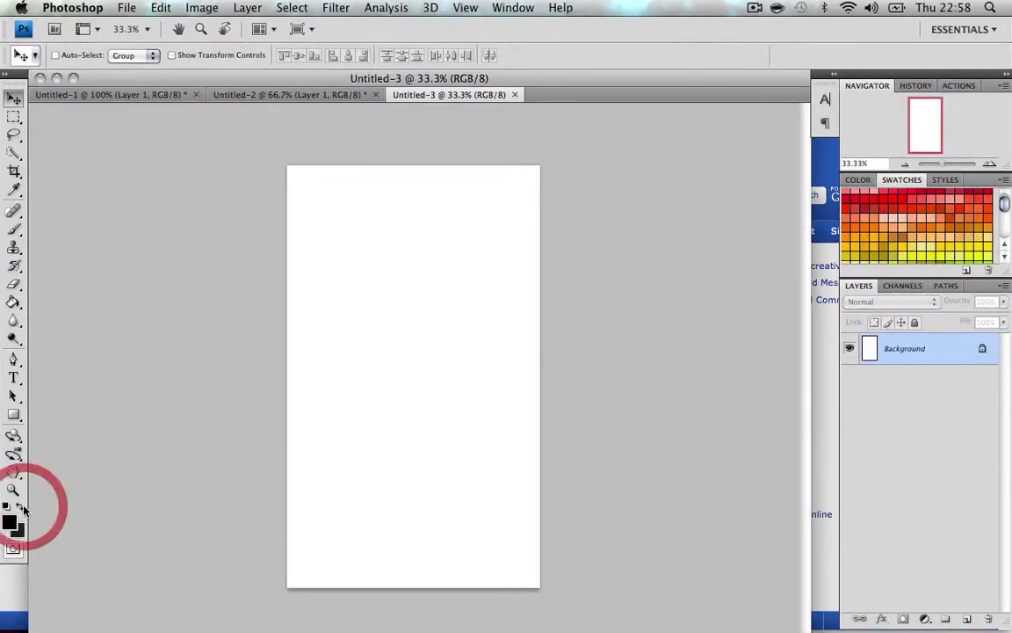
{"action": "left_click", "coordinate": [16, 303]}
{"action": "left_click", "coordinate": [392, 292]}
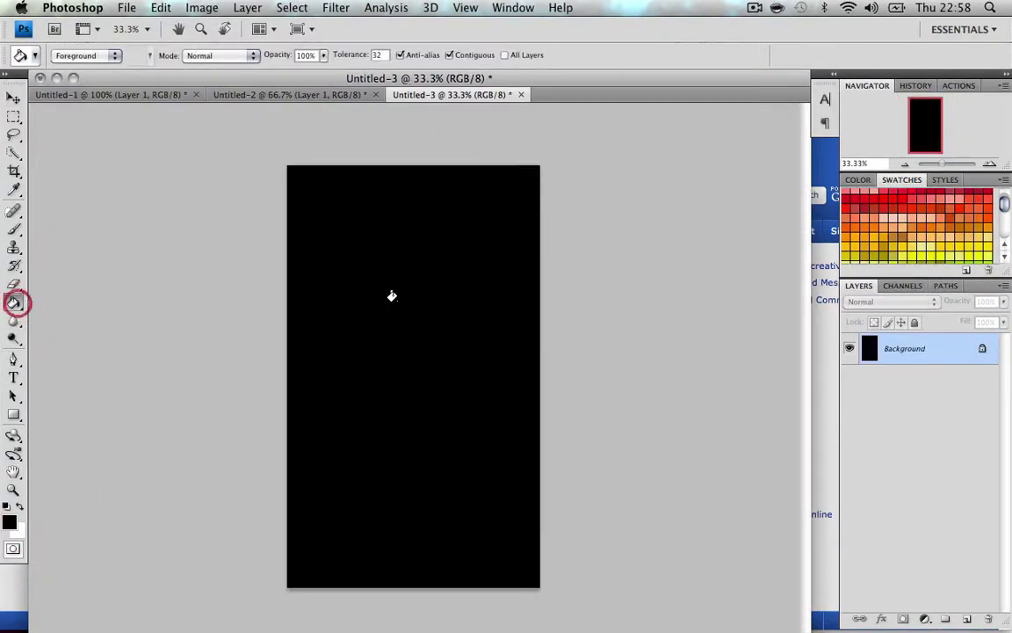
{"action": "double_click", "coordinate": [982, 350]}
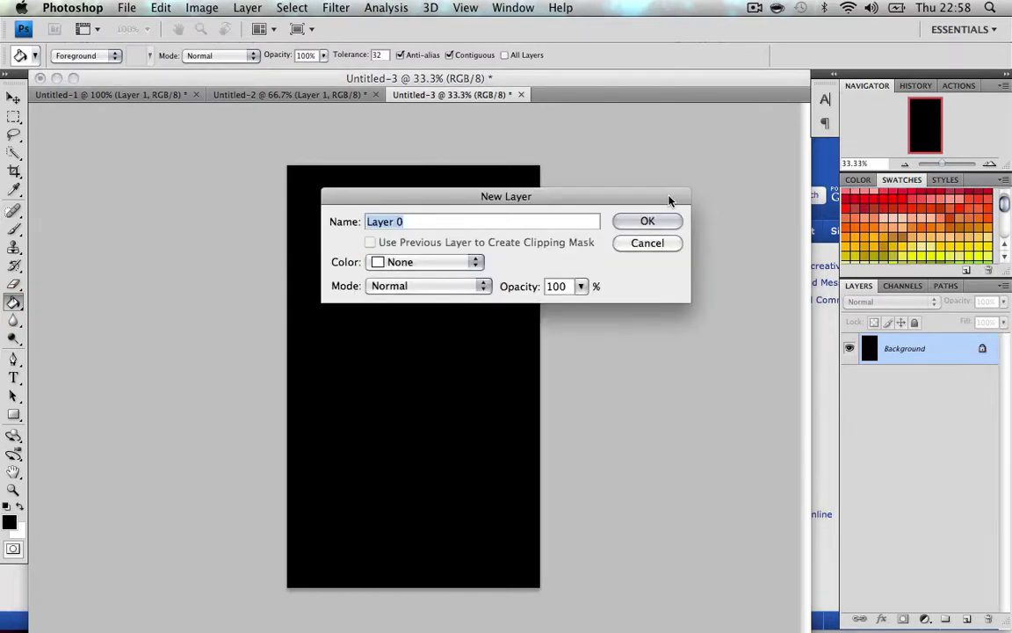
{"action": "type", "text": "background"}
{"action": "key", "text": "Return"}
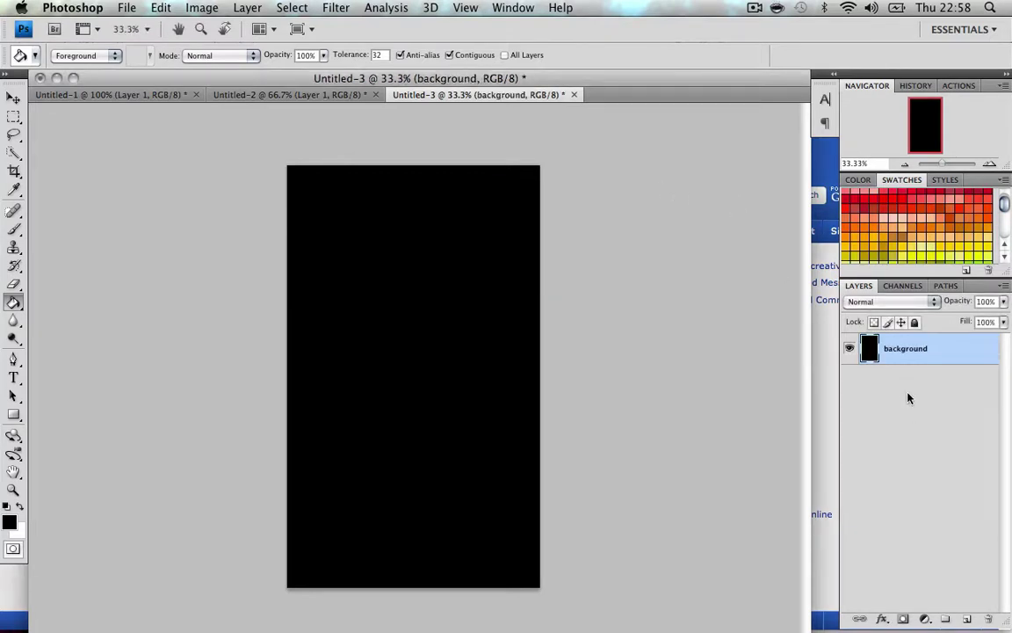
- Set the Canvas Size width to 1600 pixels, making the canvas 1600×1600
{"action": "left_click", "coordinate": [204, 10]}
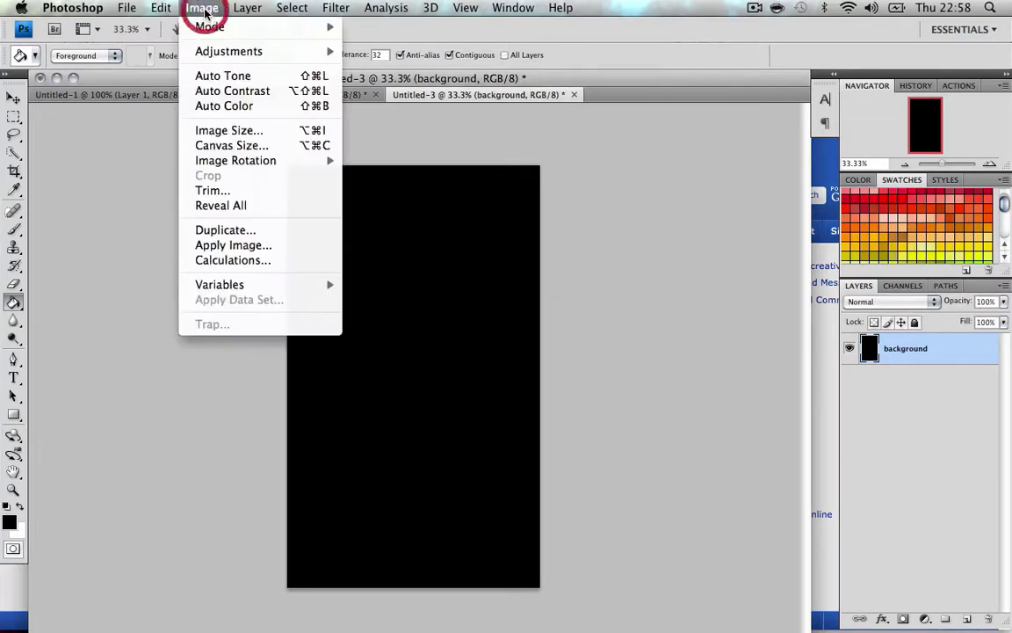
{"action": "left_click", "coordinate": [250, 145]}
{"action": "left_click", "coordinate": [558, 245]}
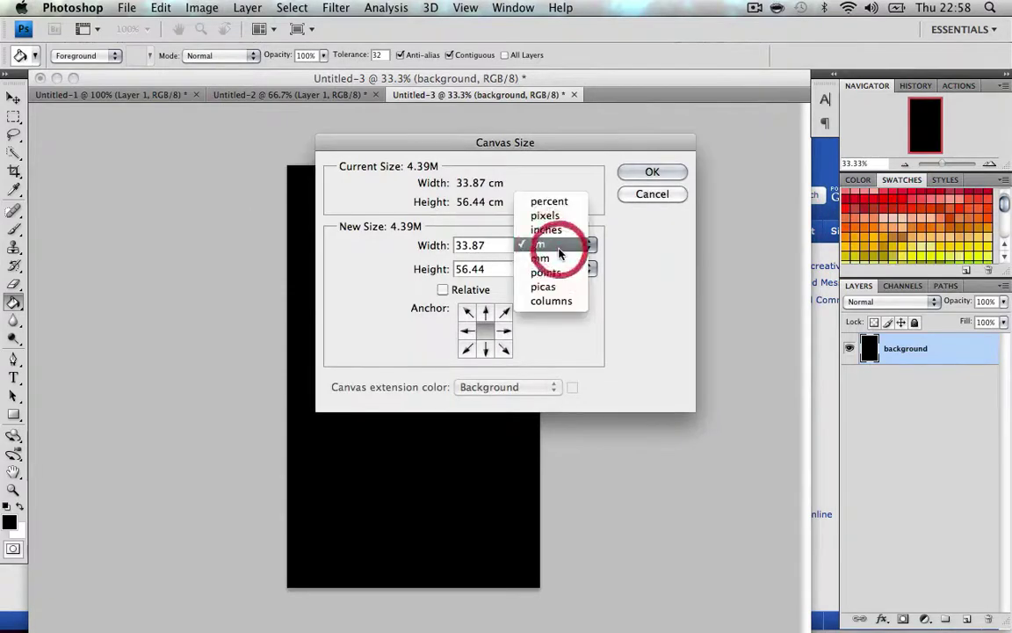
{"action": "left_click", "coordinate": [550, 217]}
{"action": "double_click", "coordinate": [489, 249]}
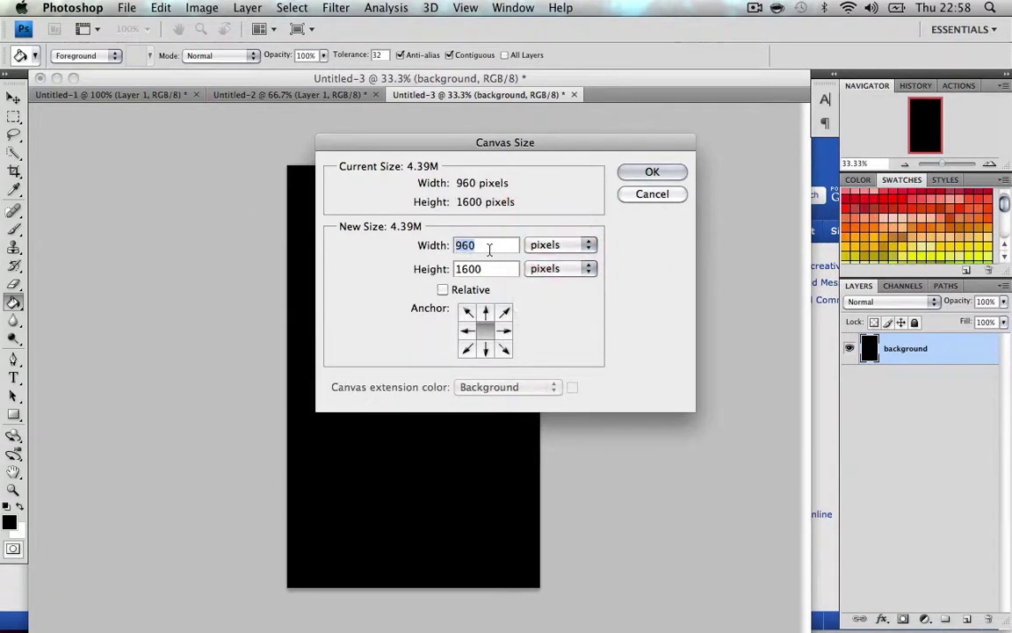
{"action": "type", "text": "1600"}
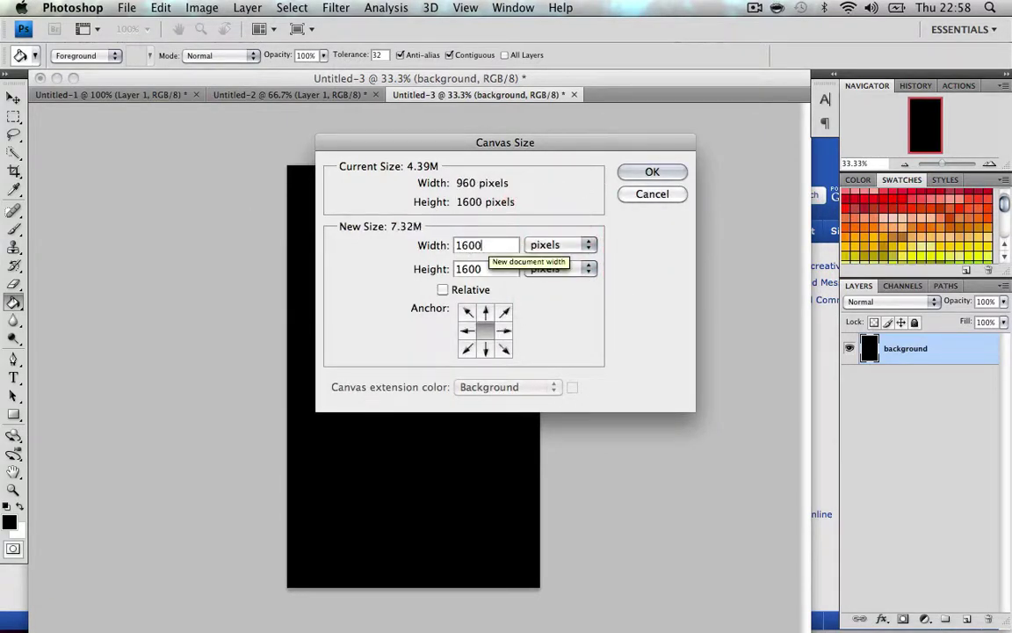
{"action": "left_click", "coordinate": [650, 173]}
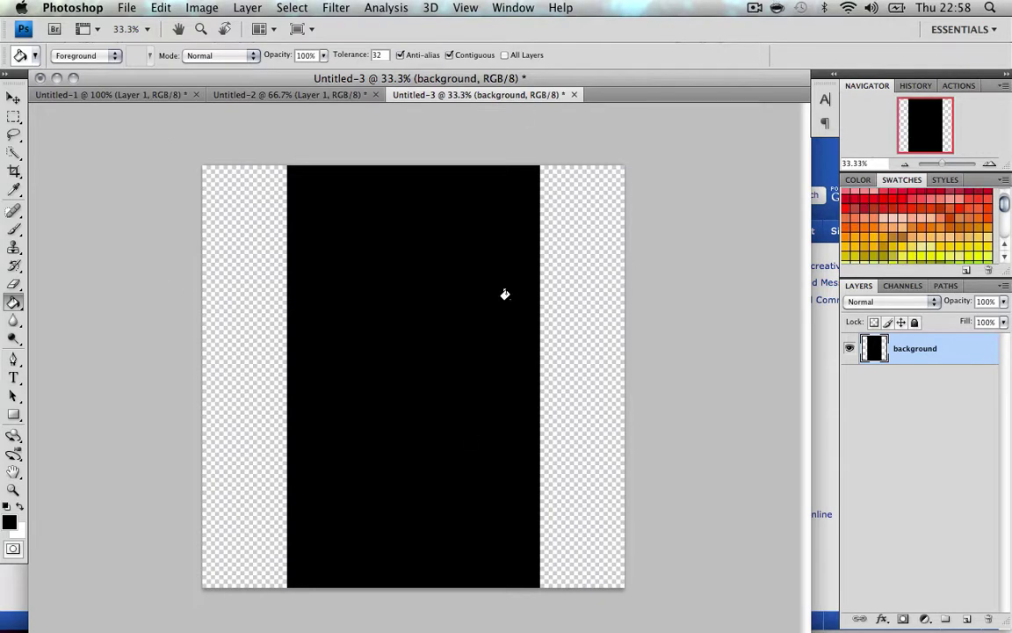
- Pan around the patterned Untitled-1 document, then switch to the Untitled-2 Creative Ice banner
{"action": "left_click", "coordinate": [129, 95]}
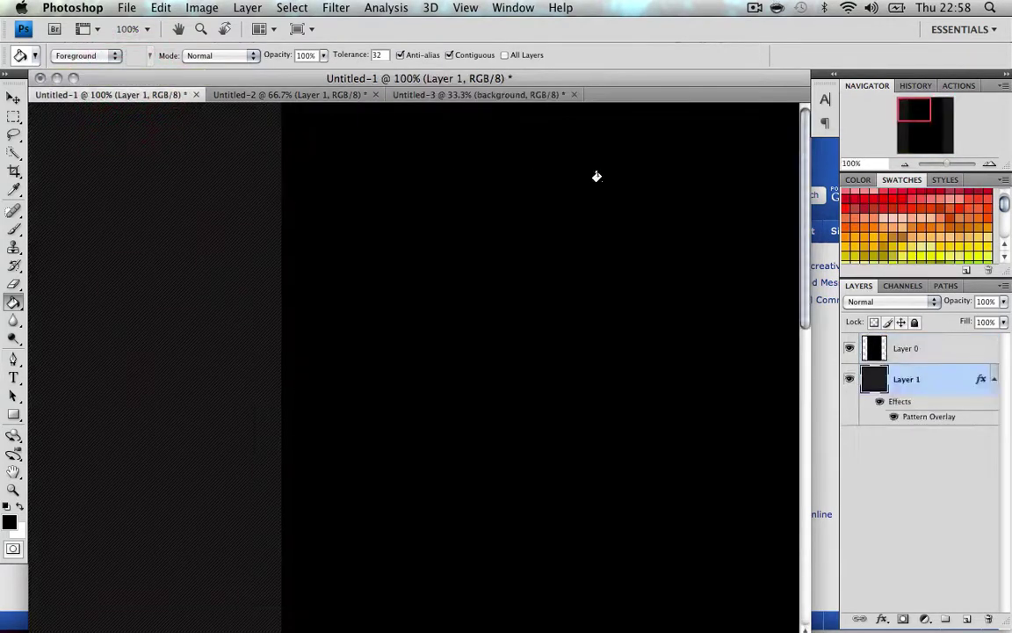
{"action": "left_click_drag", "start_coordinate": [905, 112], "coordinate": [882, 79]}
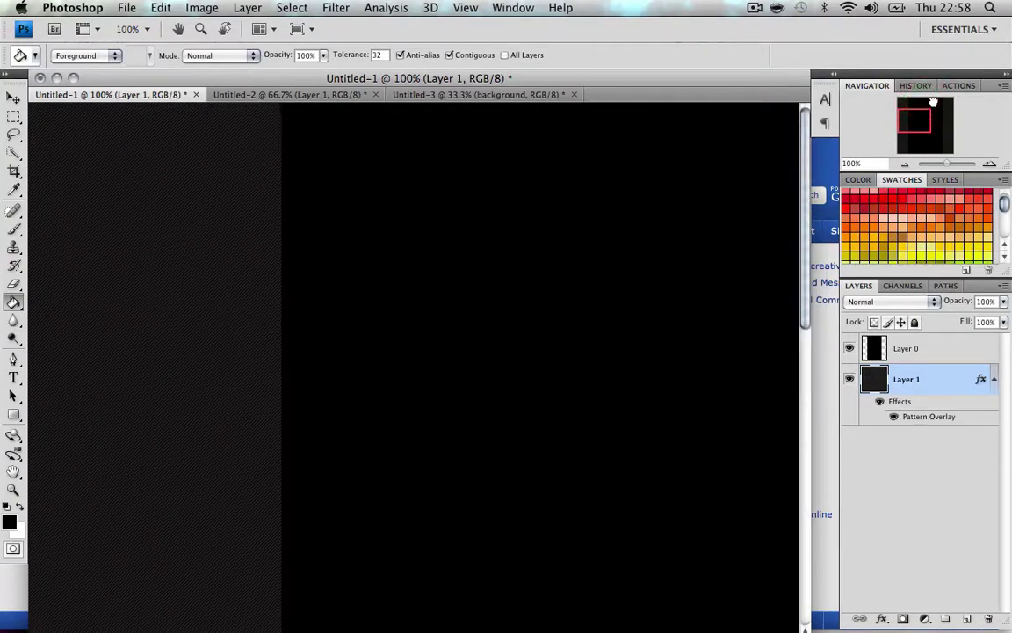
{"action": "mouse_move", "coordinate": [918, 110]}
{"action": "left_mouse_down"}
{"action": "mouse_move", "coordinate": [952, 97]}
{"action": "mouse_move", "coordinate": [929, 99]}
{"action": "left_mouse_up"}
{"action": "left_click", "coordinate": [127, 8]}
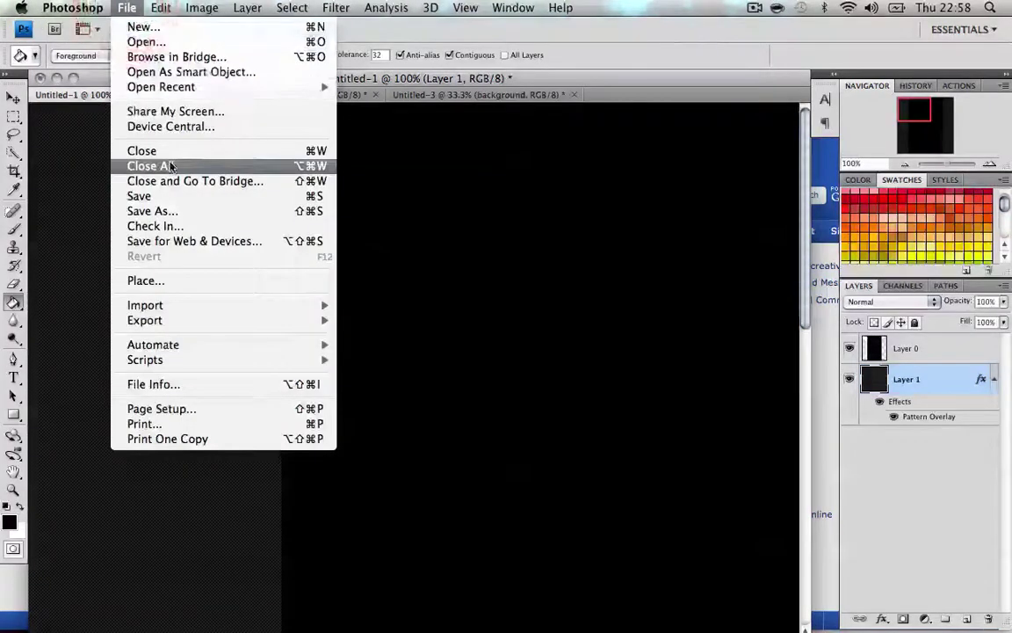
{"action": "left_click", "coordinate": [597, 94]}
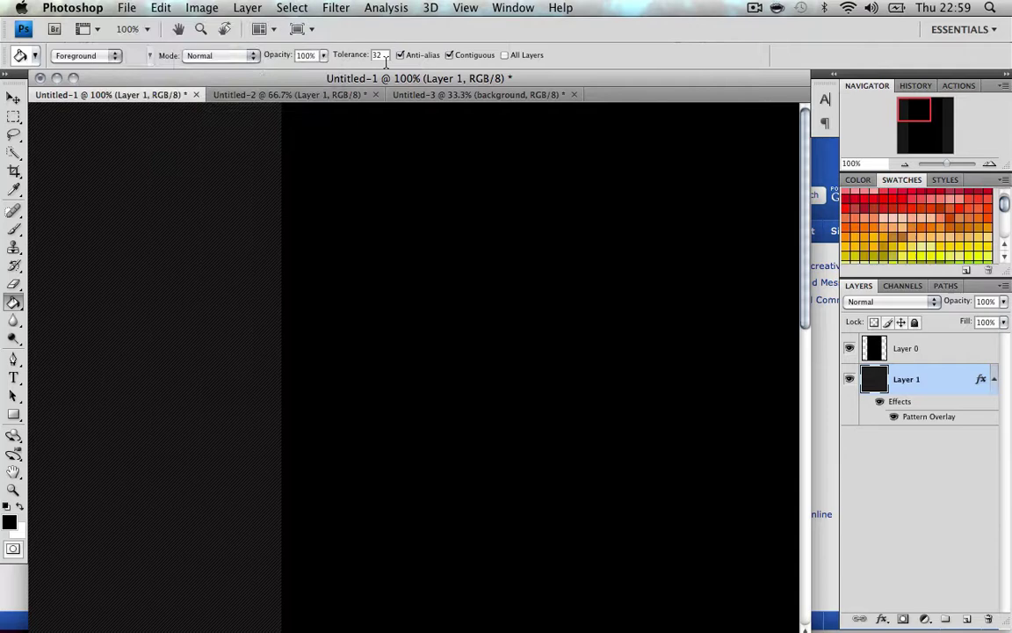
{"action": "left_click", "coordinate": [342, 95]}
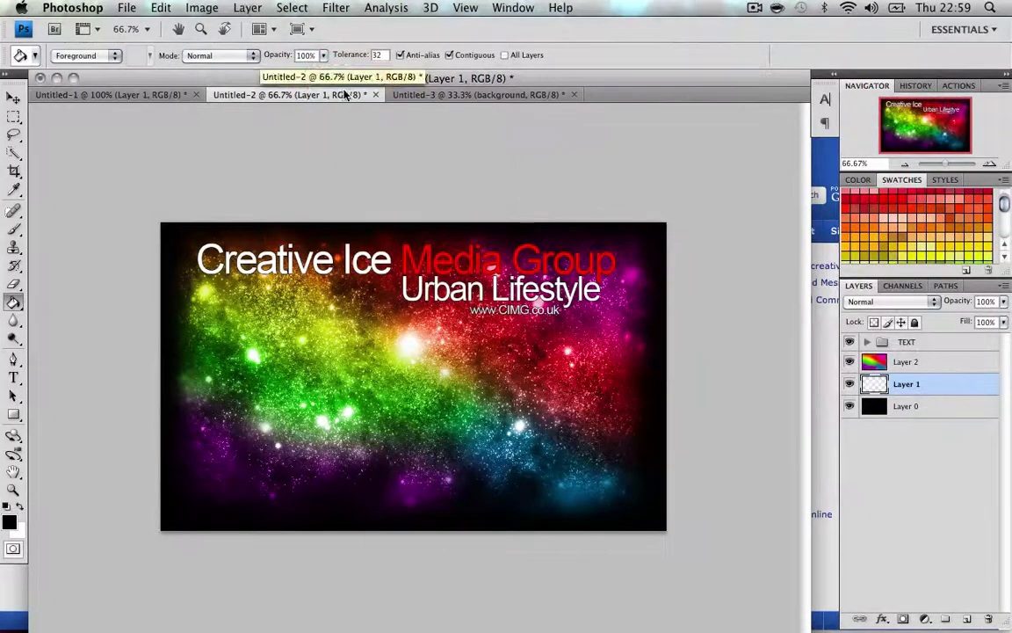
- Make a new document with width 960 px and height 500 px, creating Untitled-4
{"action": "left_click", "coordinate": [126, 8]}
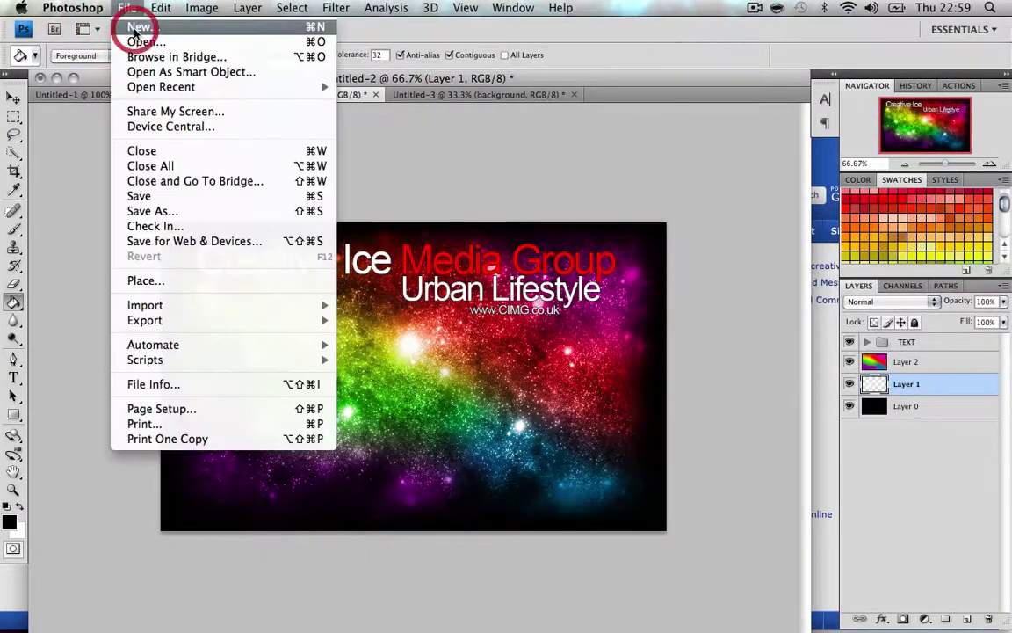
{"action": "left_click", "coordinate": [123, 26]}
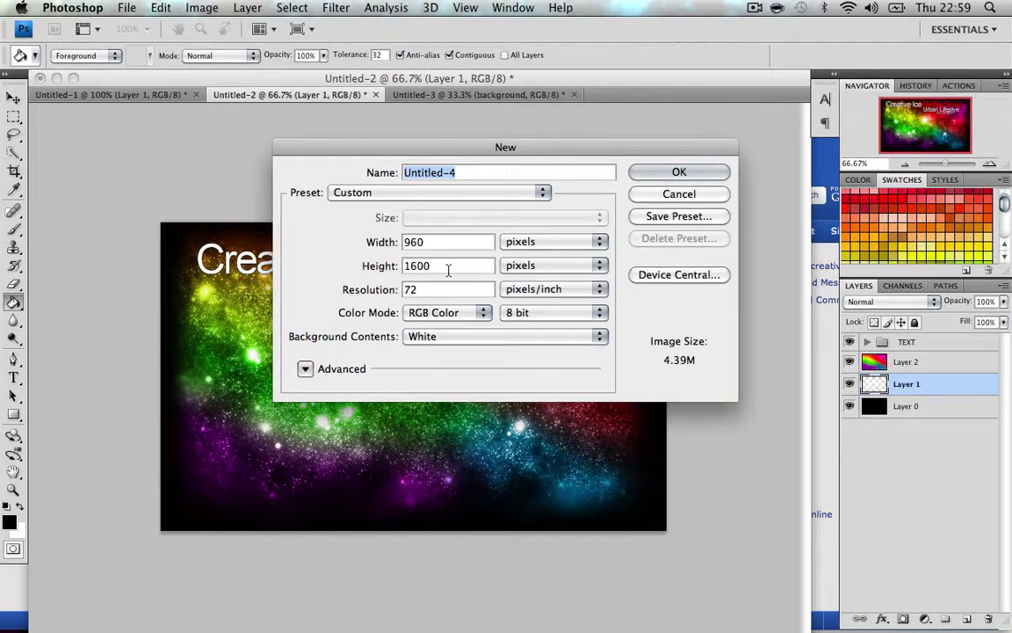
{"action": "double_click", "coordinate": [444, 265]}
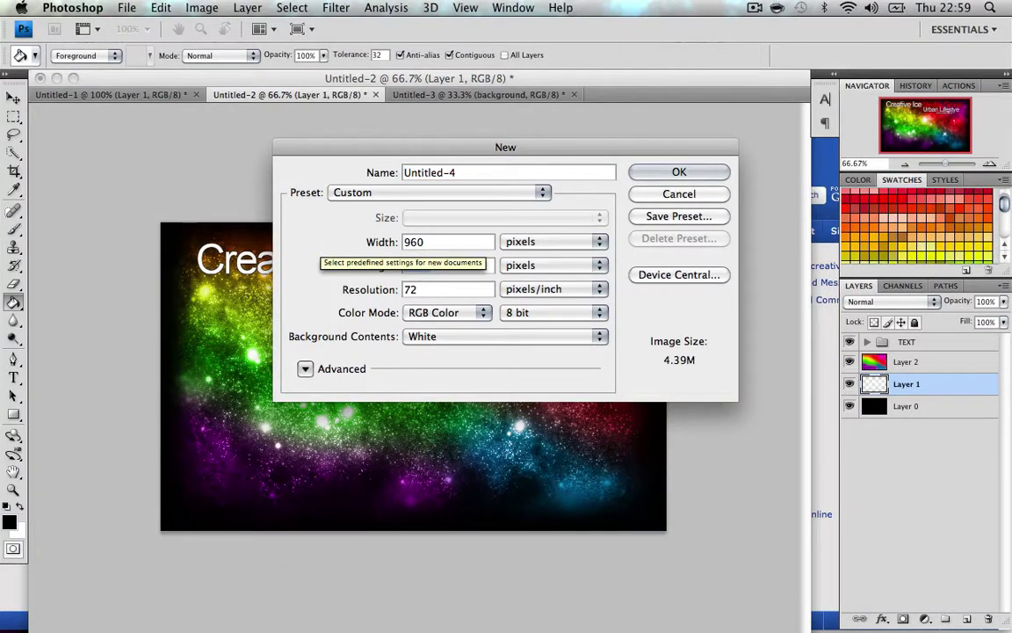
{"action": "type", "text": "500"}
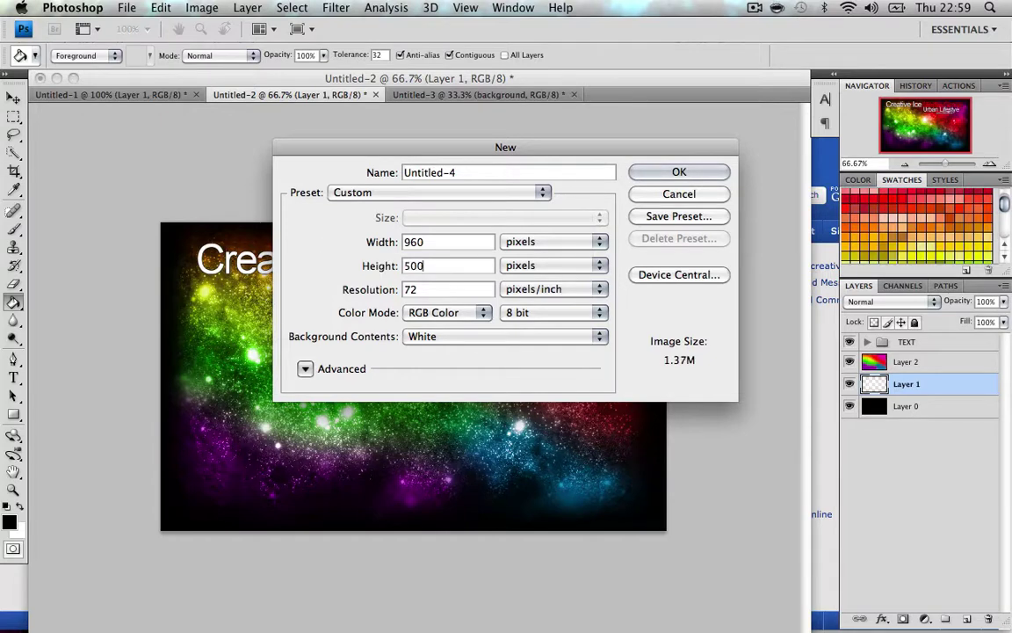
{"action": "key", "text": "Return"}
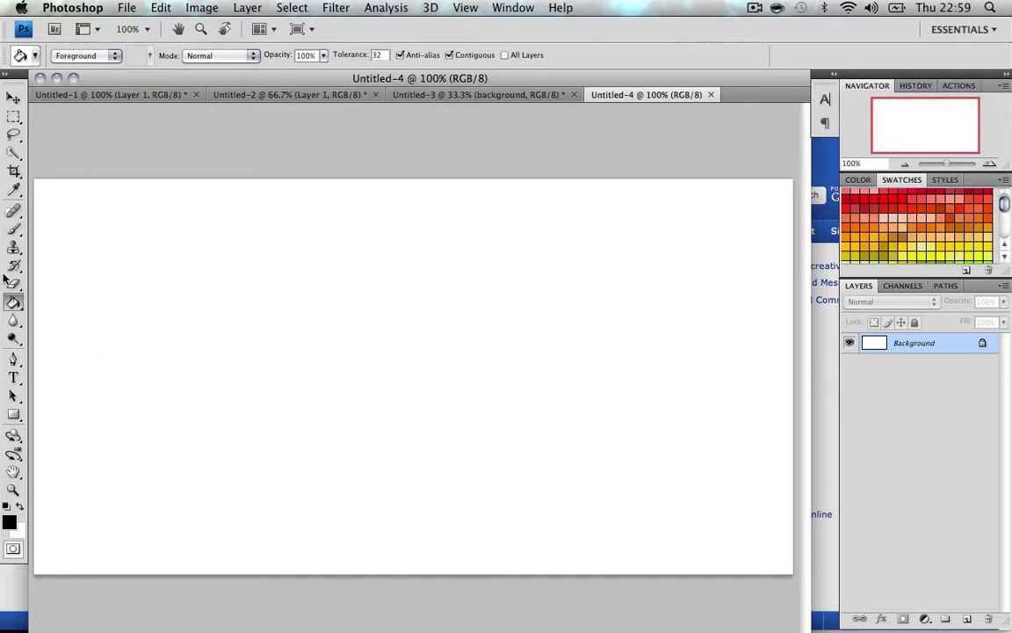
- Zoom the Untitled-2 Creative Ice card to 100%, then switch to Safari
{"action": "left_click", "coordinate": [518, 95]}
{"action": "left_click", "coordinate": [361, 96]}
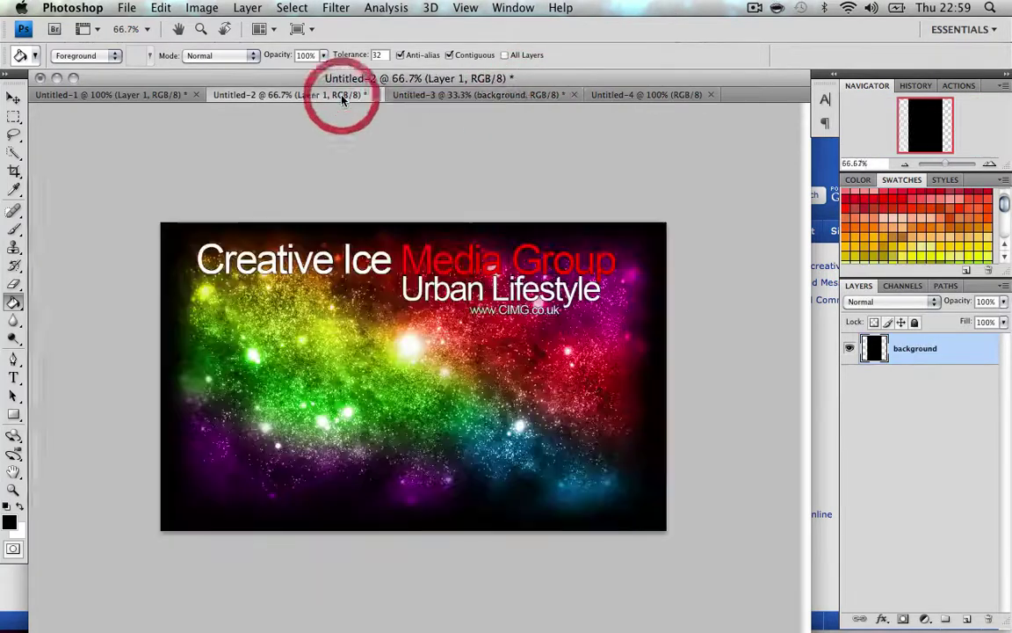
{"action": "left_click", "coordinate": [990, 165]}
{"action": "left_click", "coordinate": [992, 166]}
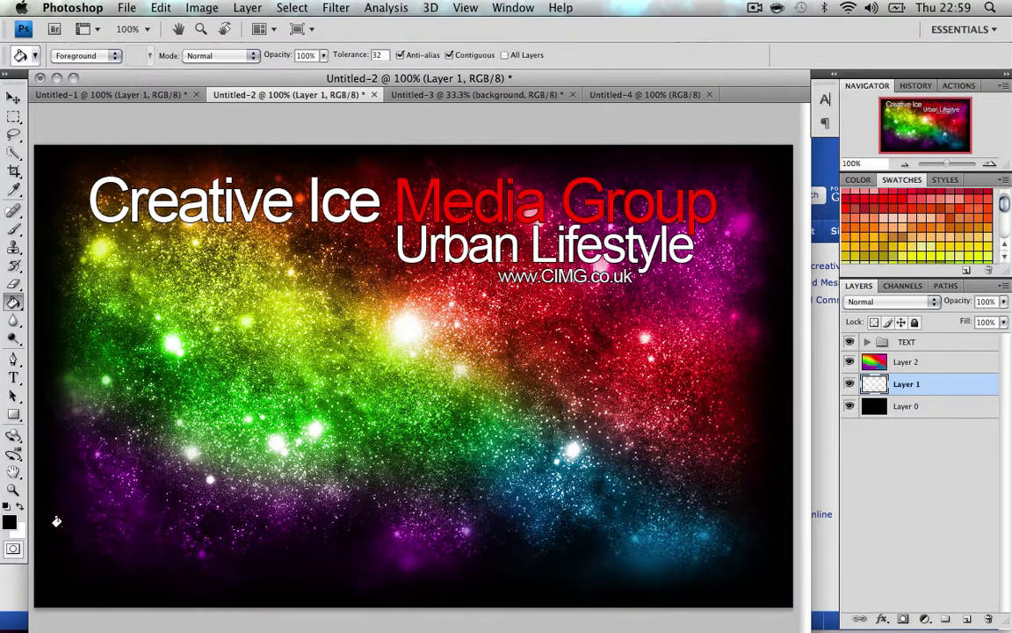
{"action": "mouse_move", "coordinate": [12, 622]}
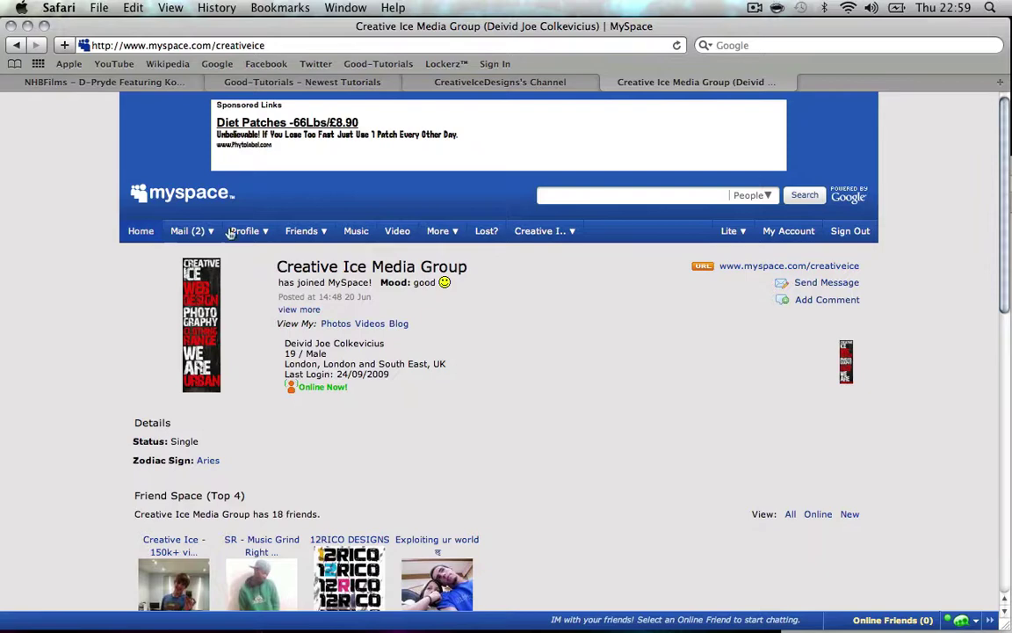
- Choose Customise Profile from MySpace's Profile menu and scroll through the theme editor
{"action": "mouse_move", "coordinate": [264, 230]}
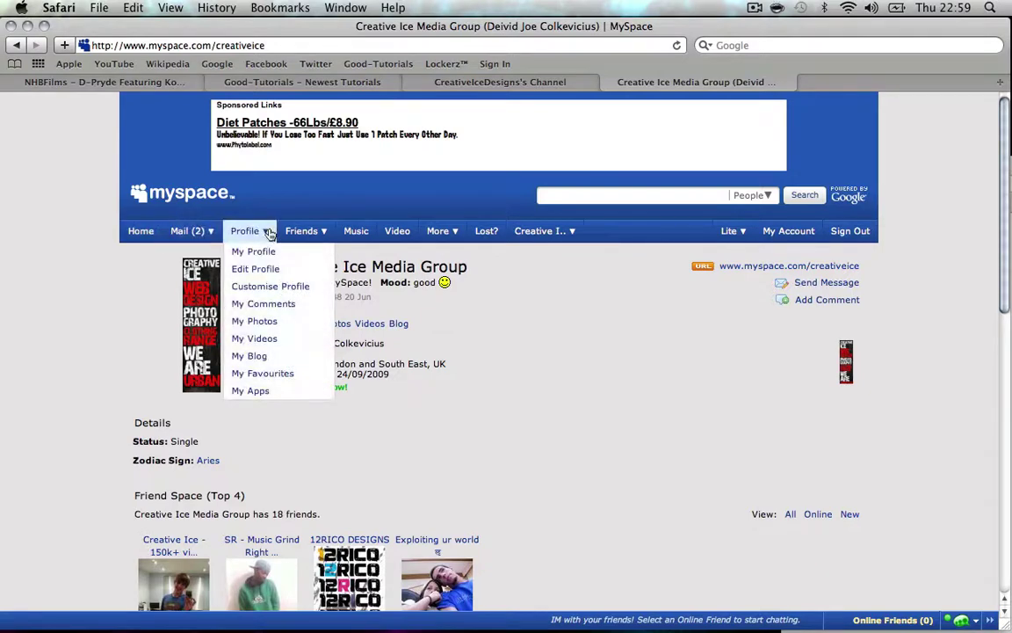
{"action": "left_click", "coordinate": [289, 289]}
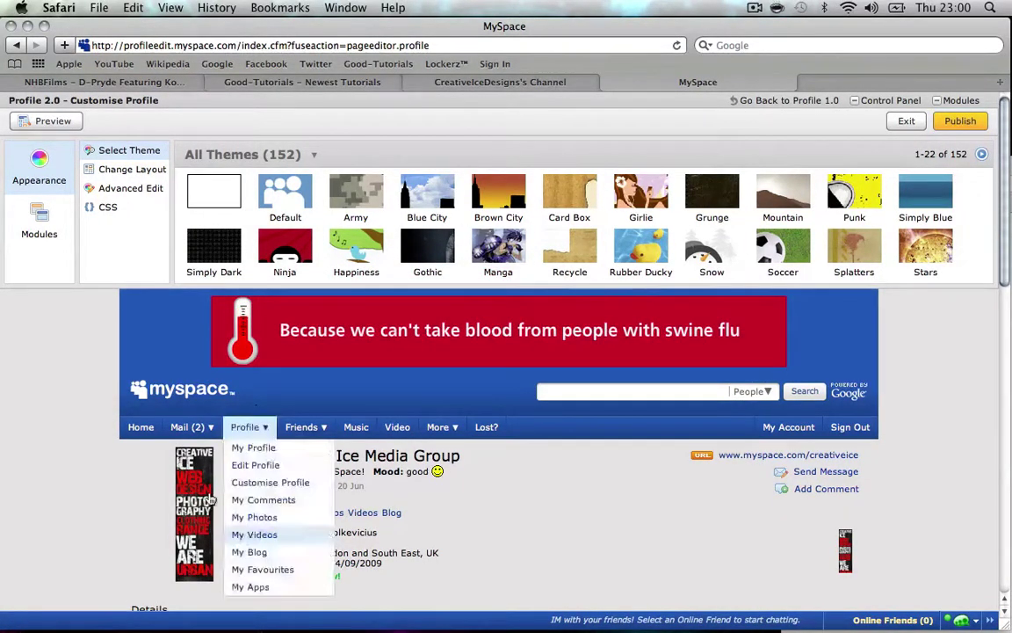
{"action": "left_click", "coordinate": [43, 421]}
{"action": "scroll", "coordinate": [50, 413], "scroll_direction": "down", "scroll_amount": 15}
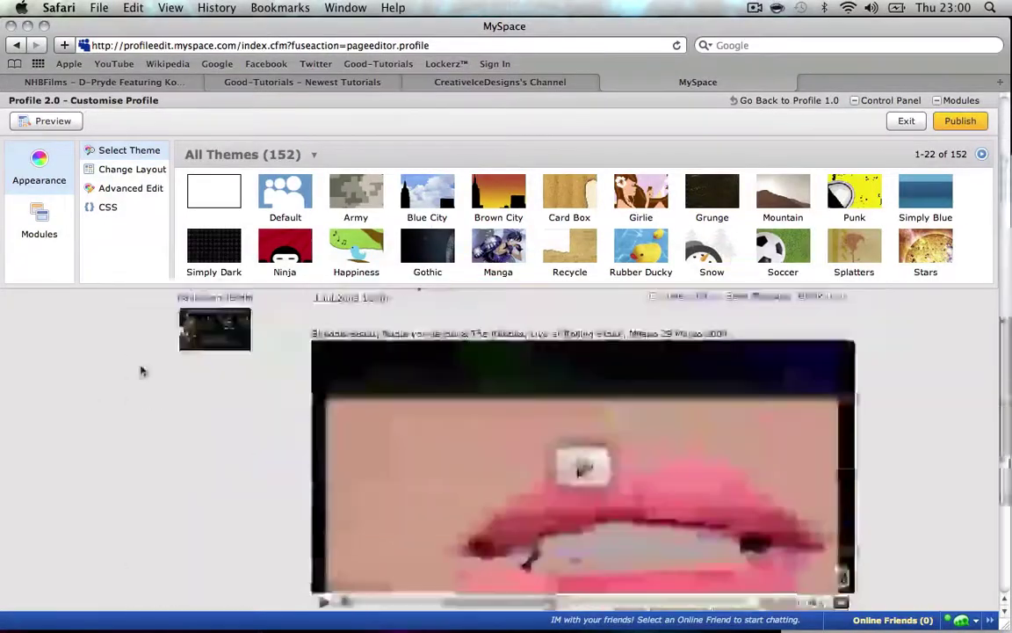
{"action": "scroll", "coordinate": [311, 425], "scroll_direction": "up", "scroll_amount": 15}
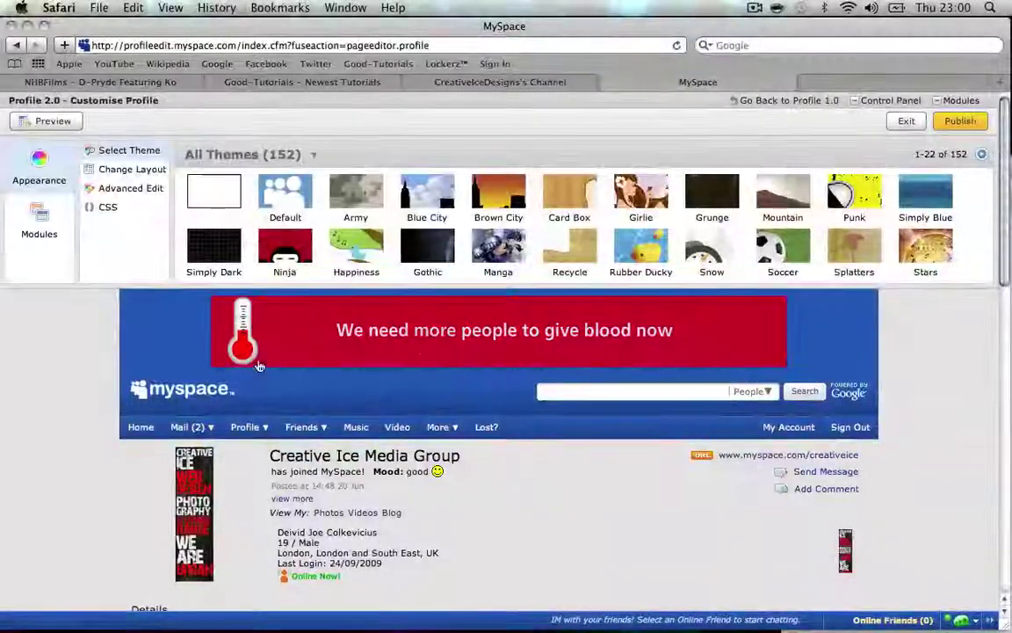
{"action": "scroll", "coordinate": [165, 318], "scroll_direction": "down", "scroll_amount": 10}
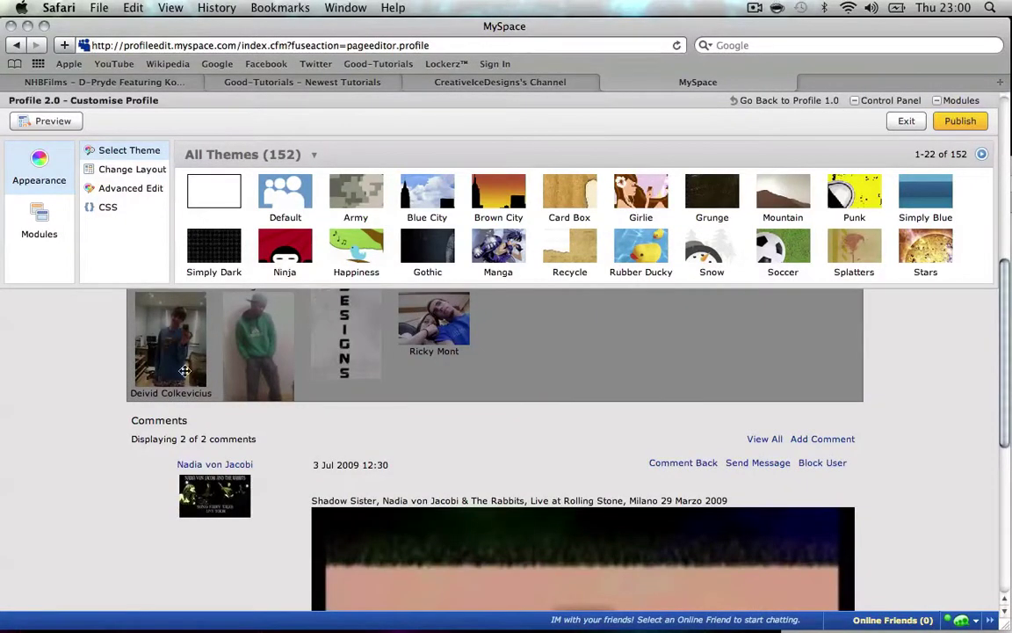
{"action": "scroll", "coordinate": [80, 367], "scroll_direction": "up", "scroll_amount": 10}
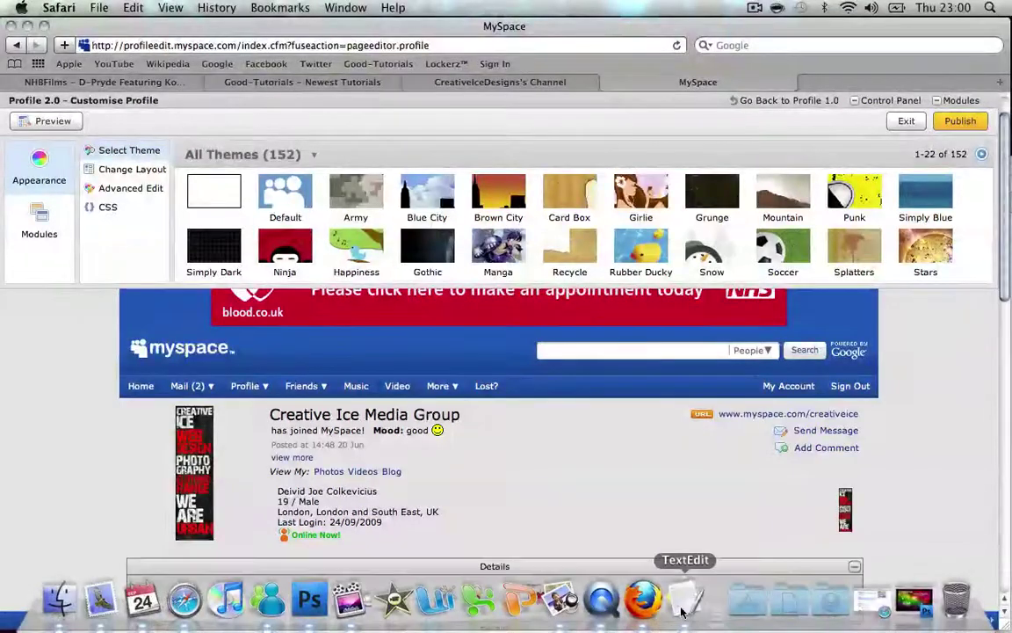
- Copy the BG tinypic image URL from the TextEdit notes and return to Safari
{"action": "left_click", "coordinate": [677, 598]}
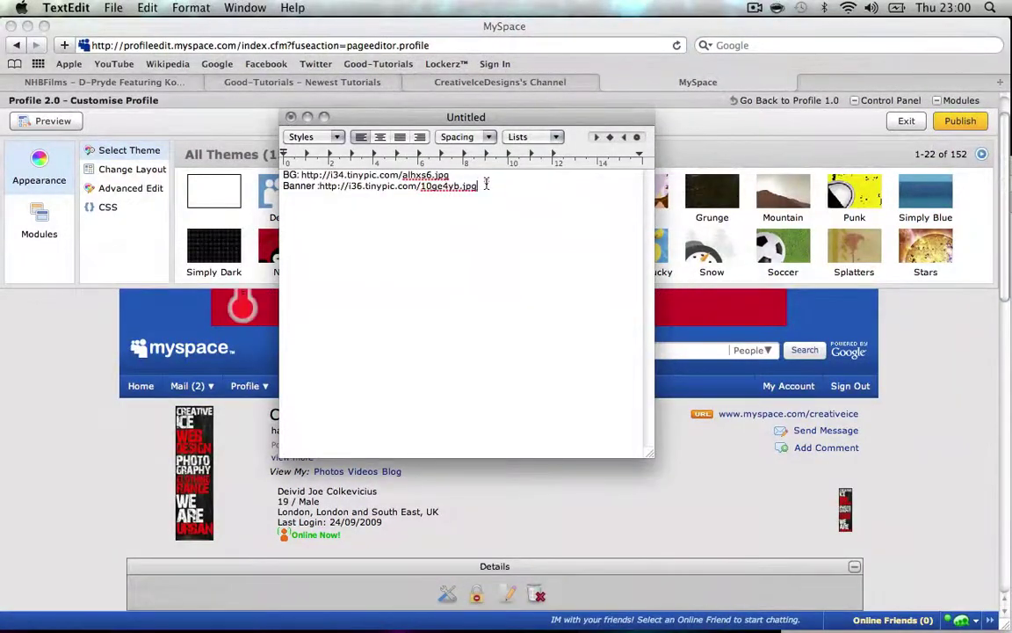
{"action": "left_click_drag", "start_coordinate": [483, 186], "coordinate": [354, 187]}
{"action": "left_click", "coordinate": [321, 186]}
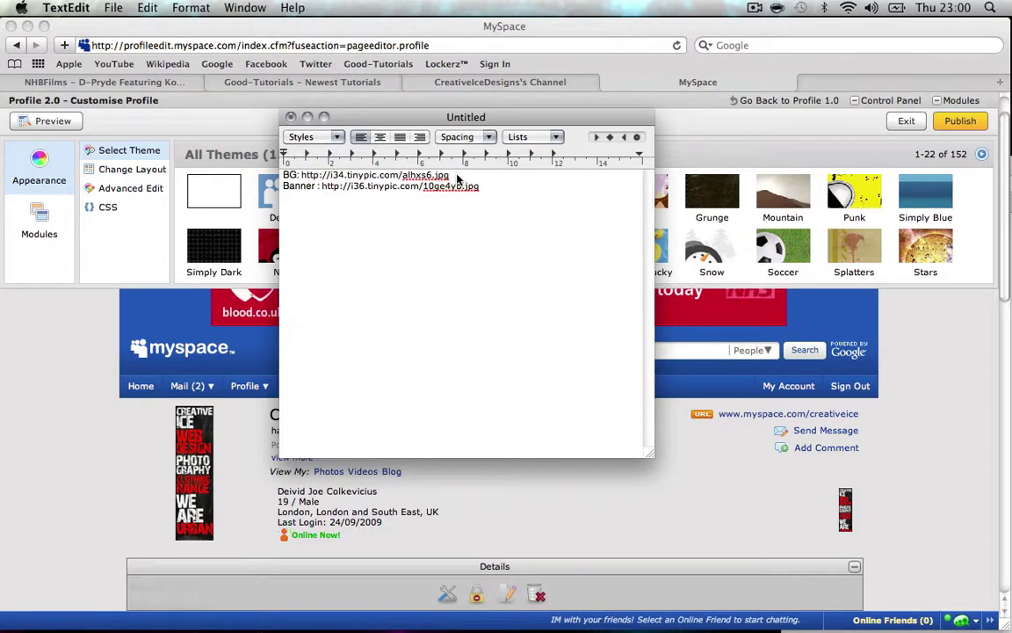
{"action": "left_click_drag", "start_coordinate": [458, 175], "coordinate": [326, 178]}
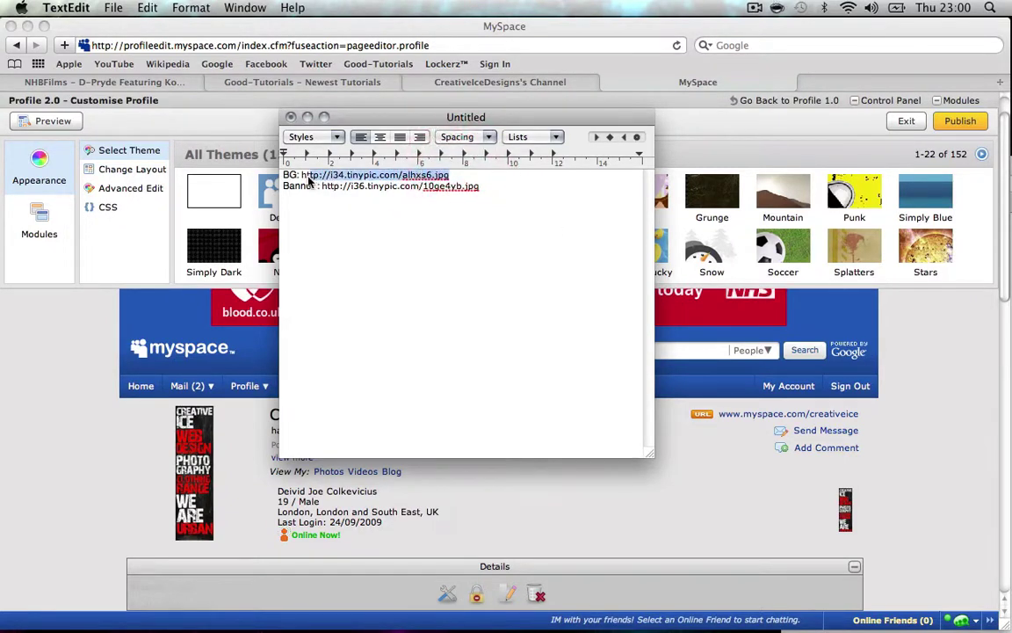
{"action": "right_click", "coordinate": [307, 178]}
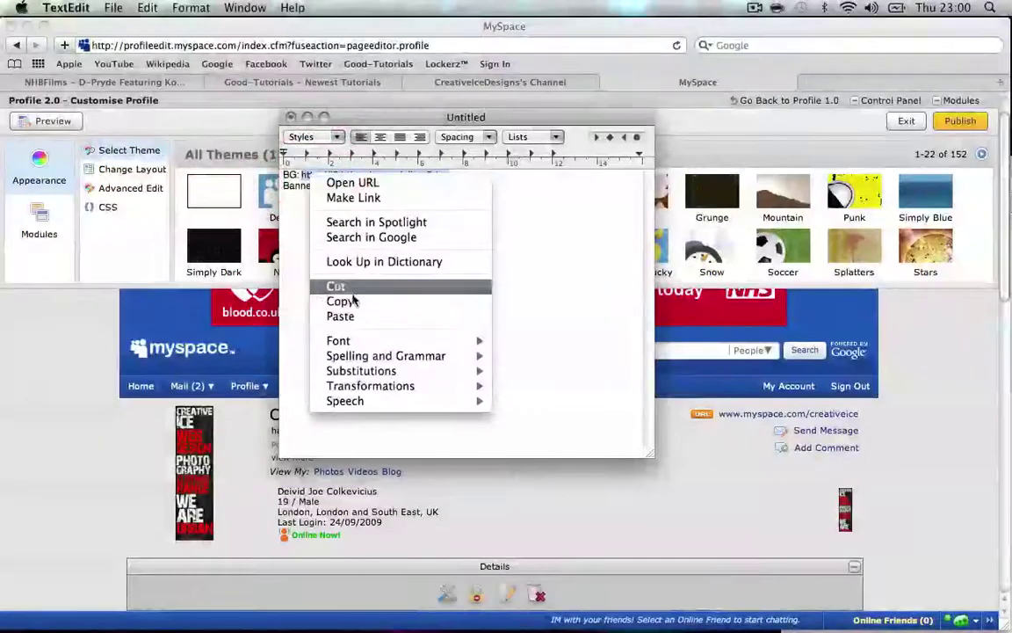
{"action": "left_click", "coordinate": [341, 301]}
{"action": "left_click", "coordinate": [64, 384]}
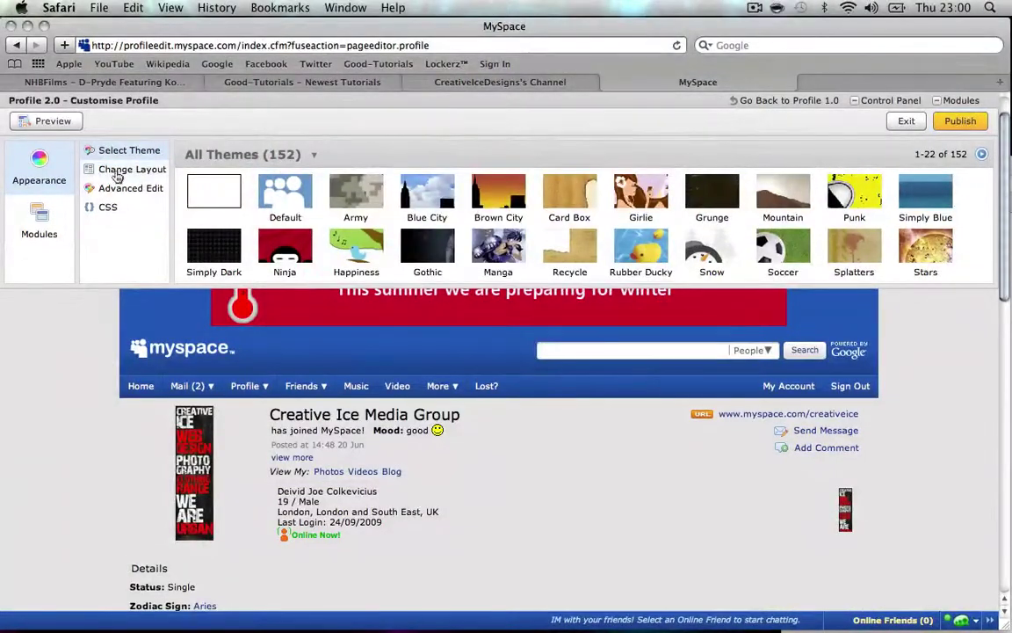
- Apply the blank theme to the MySpace profile
{"action": "left_click", "coordinate": [118, 158]}
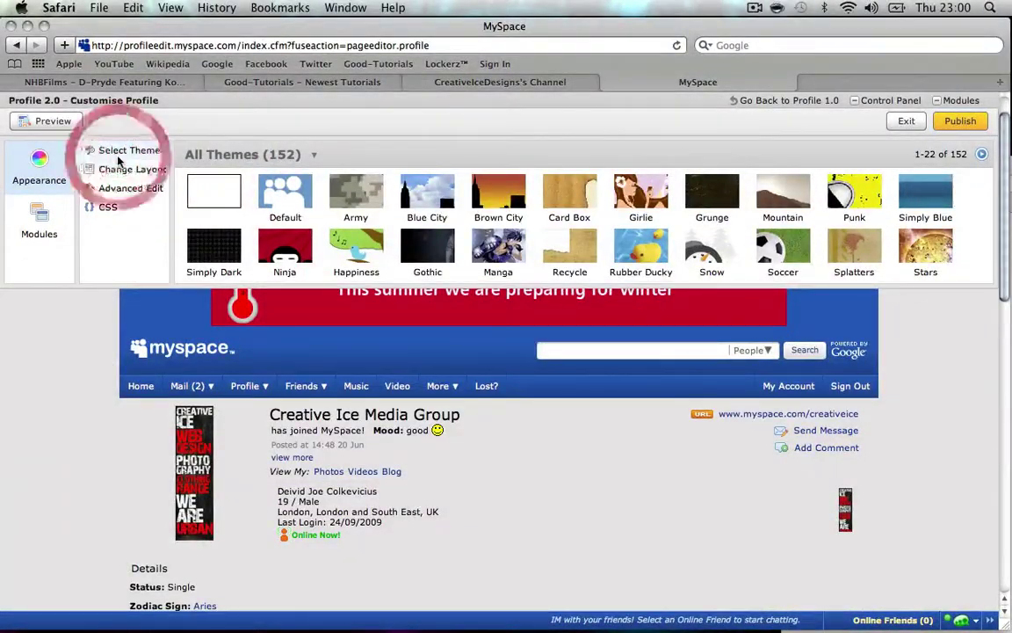
{"action": "left_click", "coordinate": [213, 193]}
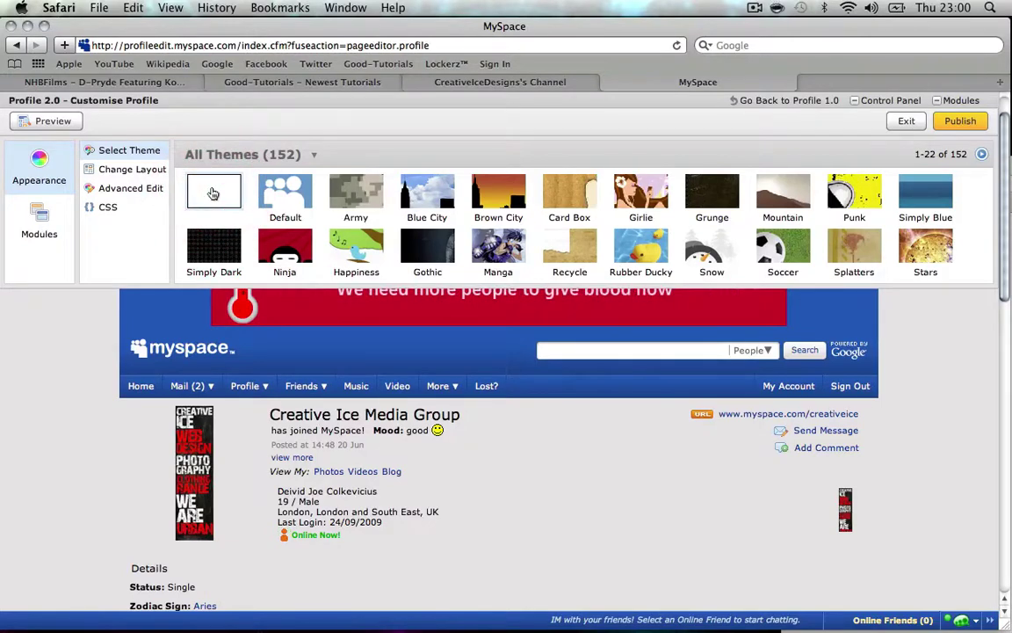
{"action": "left_click", "coordinate": [211, 192]}
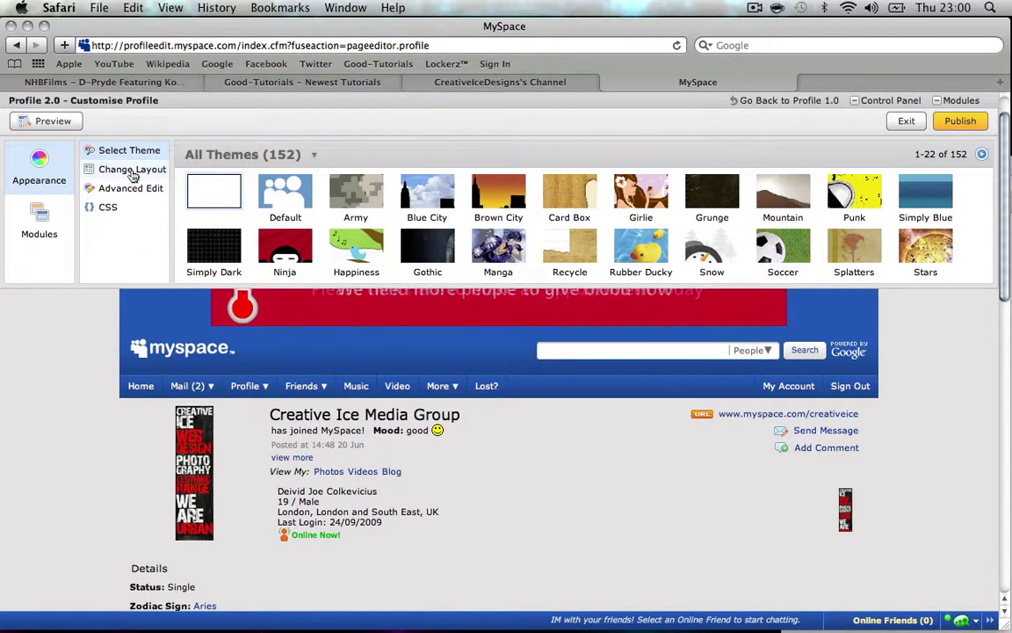
- Keep the page width at 960px and choose the single-column layout
{"action": "left_click", "coordinate": [132, 170]}
{"action": "left_click", "coordinate": [280, 173]}
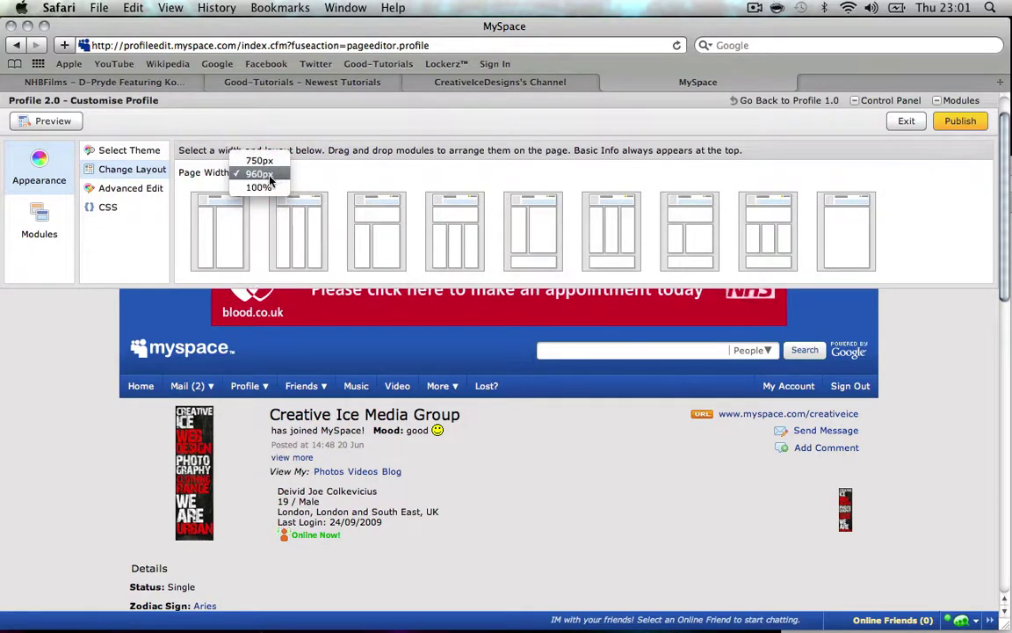
{"action": "left_click", "coordinate": [279, 174]}
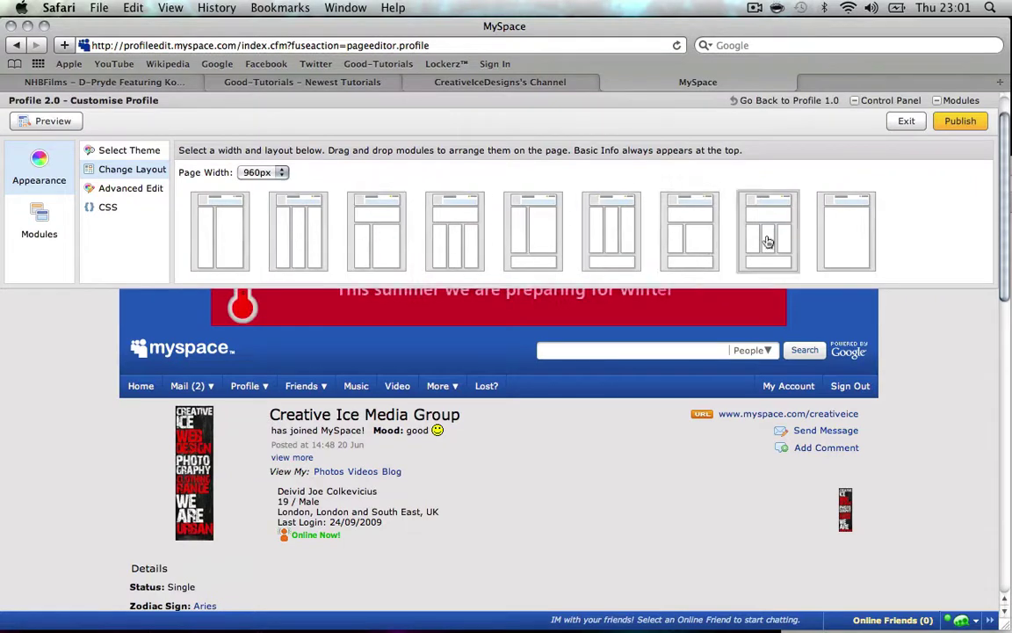
{"action": "left_click", "coordinate": [845, 237]}
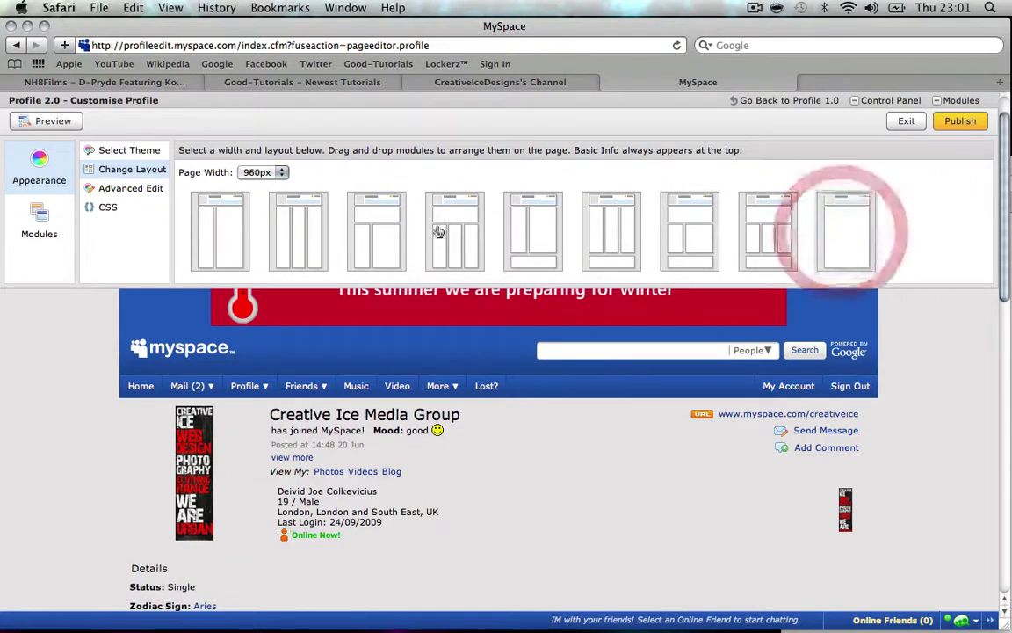
{"action": "left_click", "coordinate": [142, 188]}
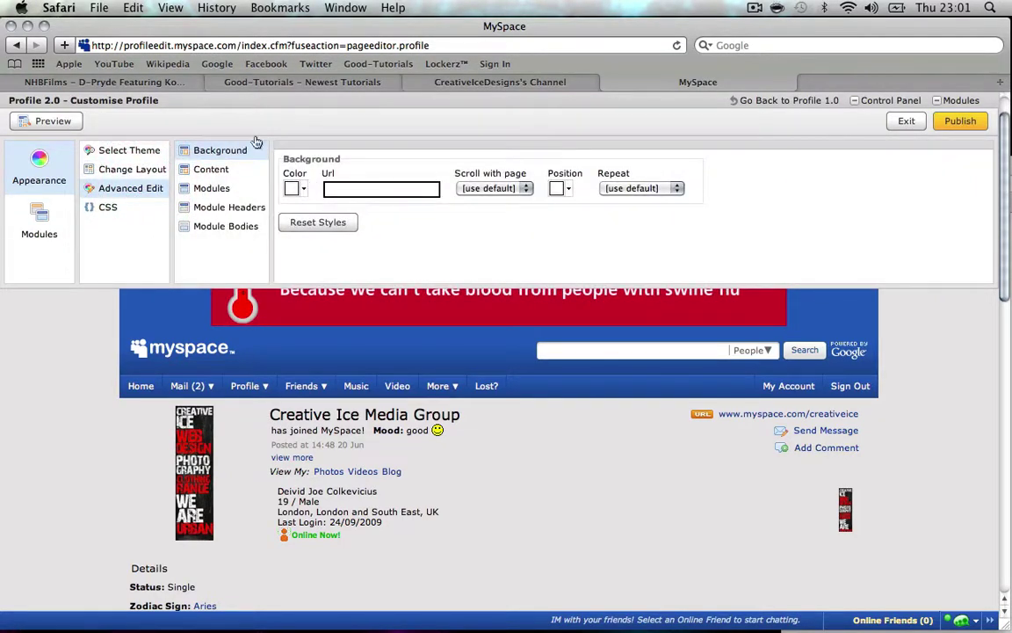
- Set the profile background colour to black and apply the pasted tinypic image address
{"action": "left_click", "coordinate": [295, 188]}
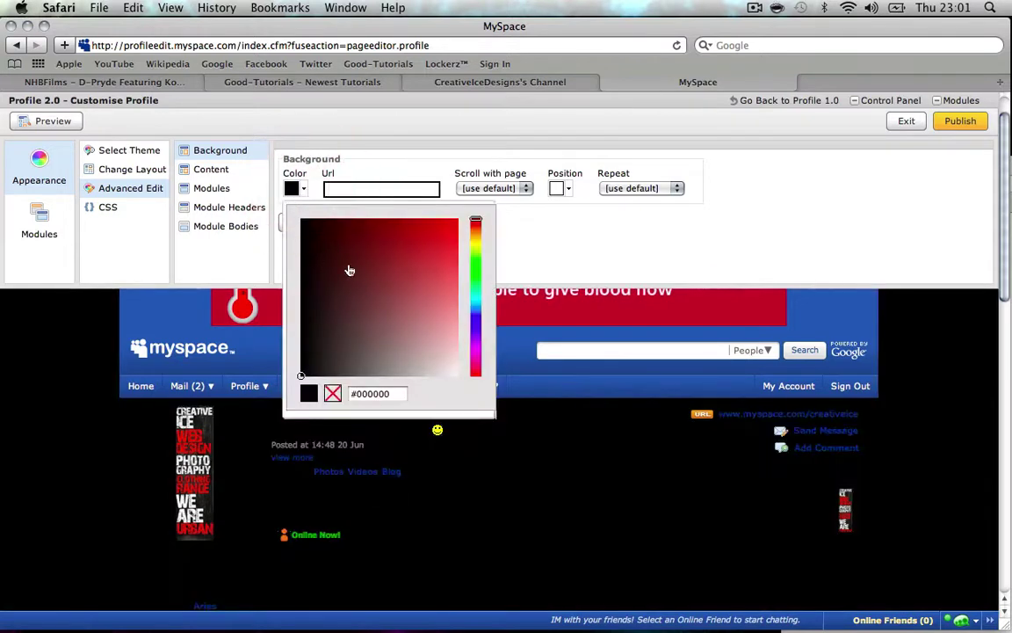
{"action": "left_click", "coordinate": [310, 222]}
{"action": "left_click", "coordinate": [303, 230]}
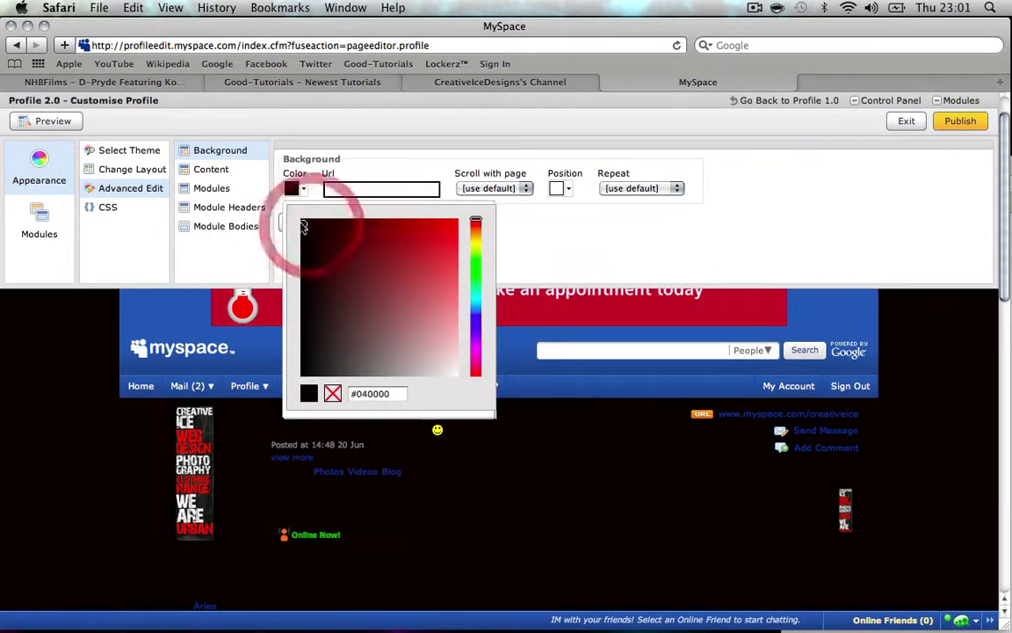
{"action": "left_click", "coordinate": [349, 186]}
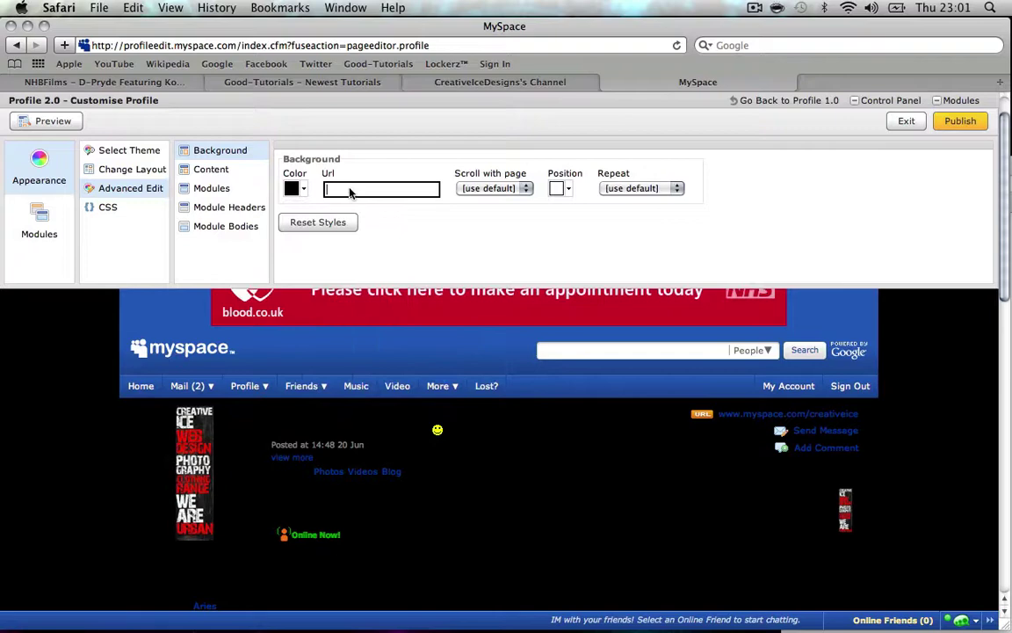
{"action": "right_click", "coordinate": [350, 190]}
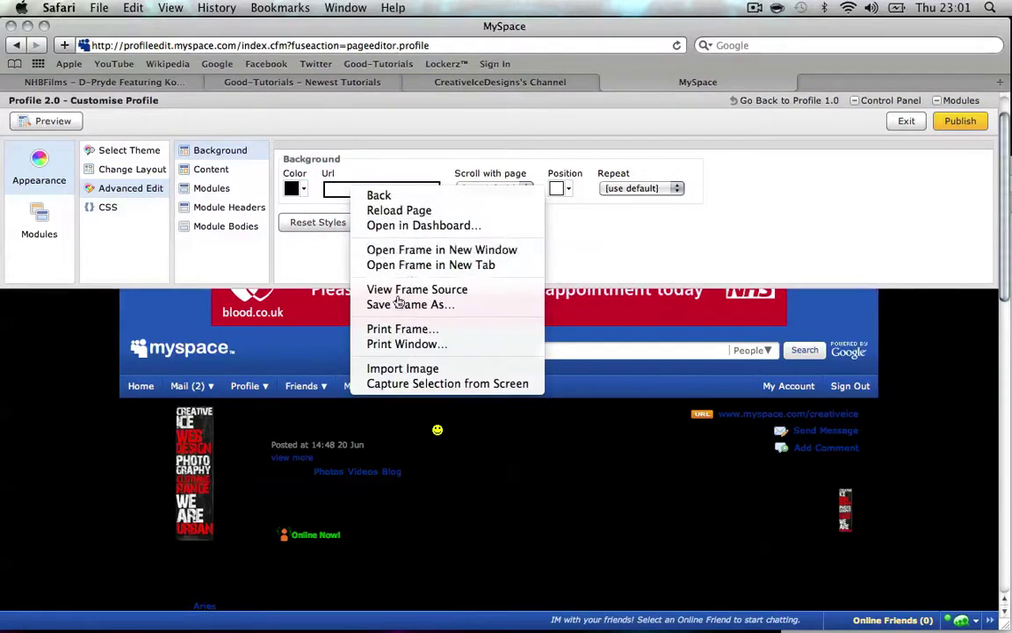
{"action": "left_click", "coordinate": [314, 187]}
{"action": "left_click", "coordinate": [313, 187]}
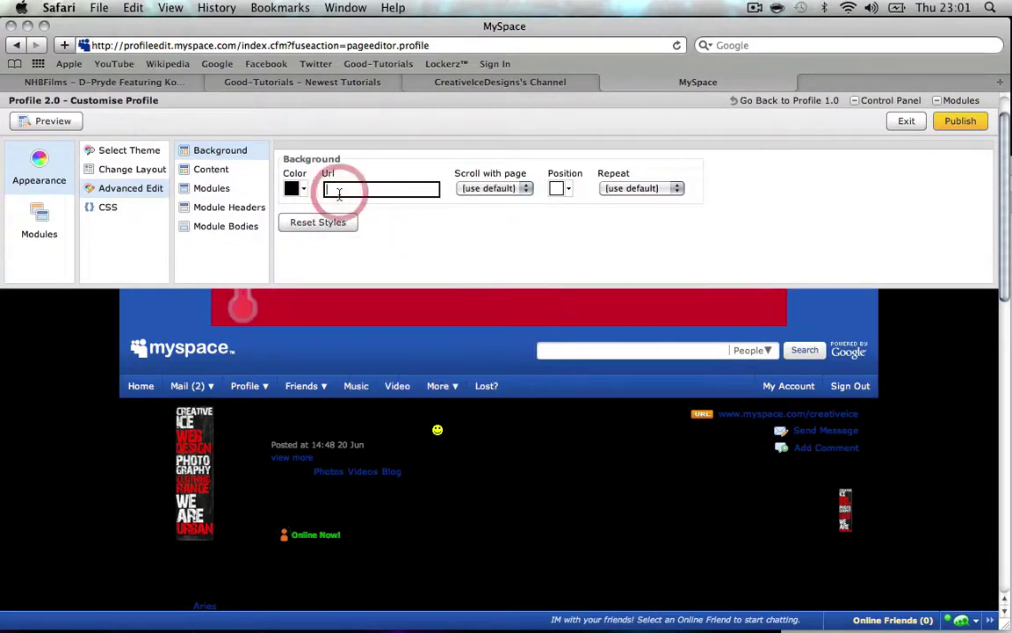
{"action": "key", "text": "super+v"}
{"action": "triple_click", "coordinate": [326, 187]}
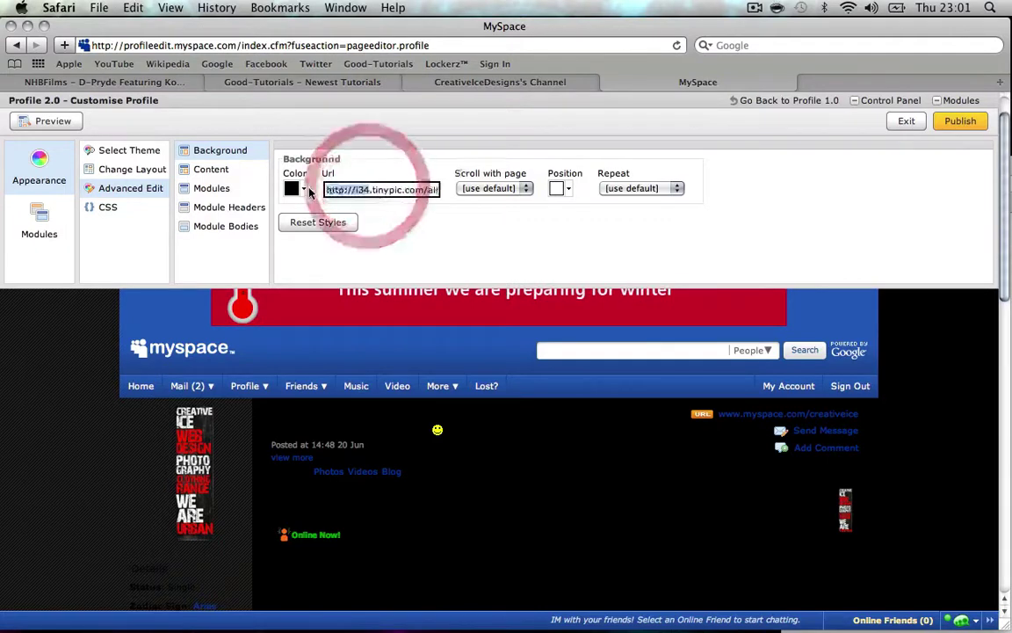
{"action": "scroll", "coordinate": [469, 325], "scroll_direction": "down", "scroll_amount": 5}
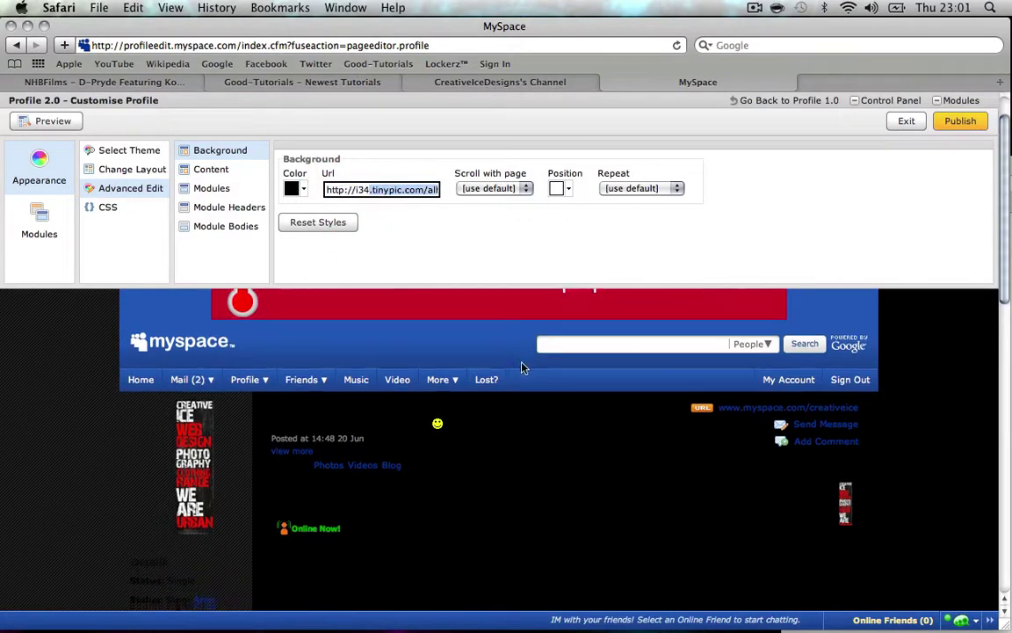
{"action": "scroll", "coordinate": [524, 357], "scroll_direction": "up", "scroll_amount": 5}
{"action": "left_click", "coordinate": [454, 210]}
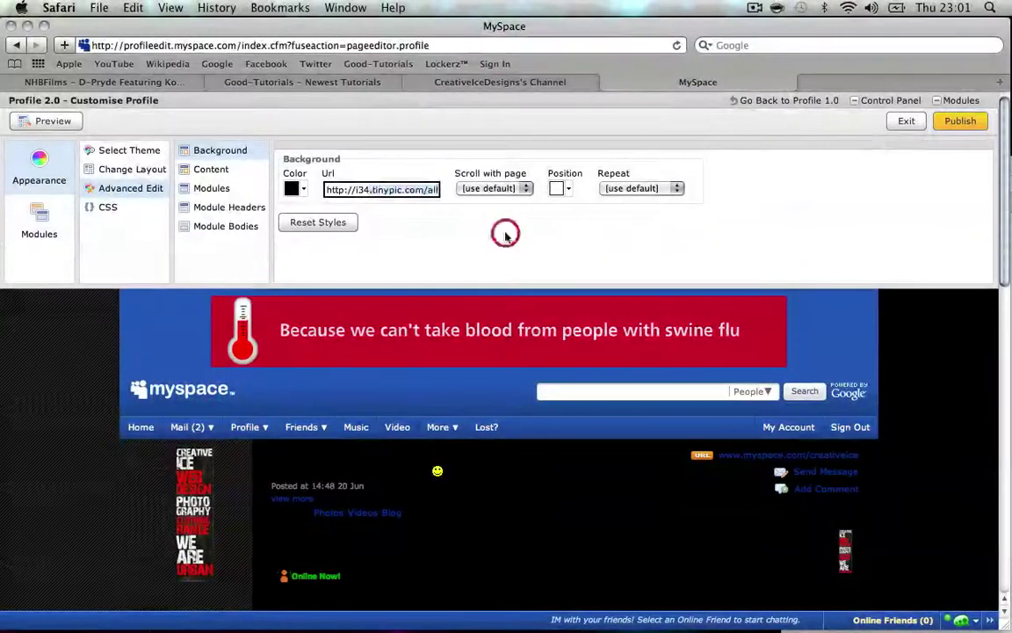
- Make the background fixed, positioned top-centre and not repeating, then bring up the CSS editor
{"action": "left_click", "coordinate": [530, 190]}
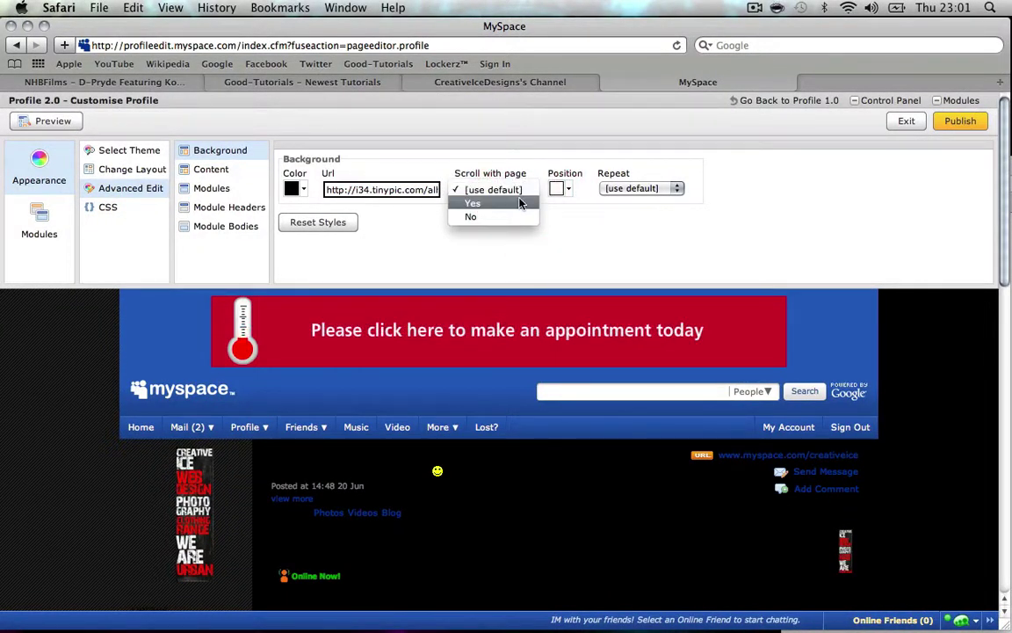
{"action": "left_click", "coordinate": [514, 218]}
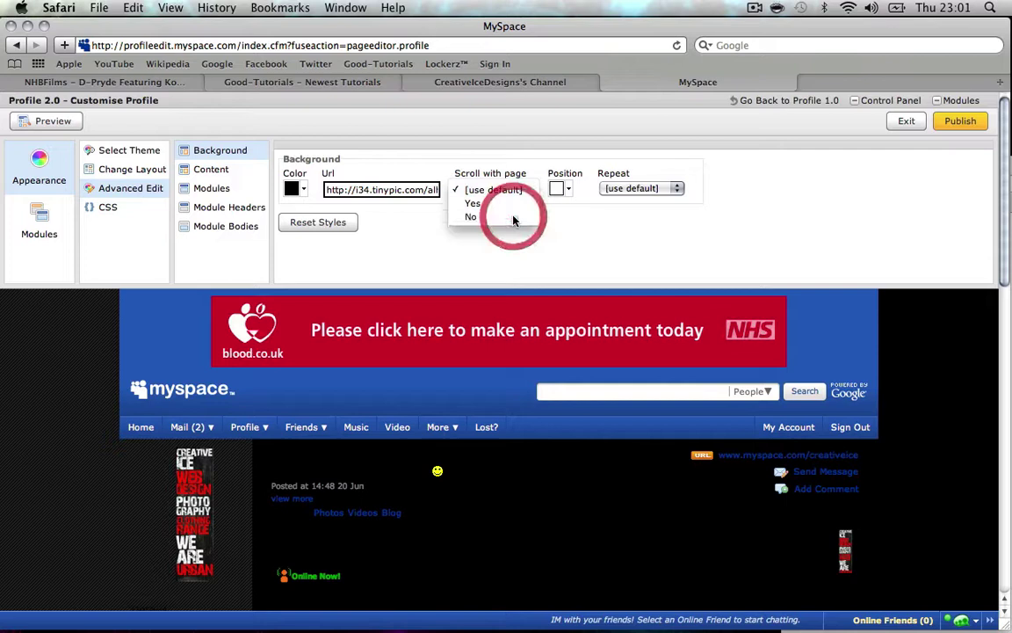
{"action": "left_click", "coordinate": [573, 189]}
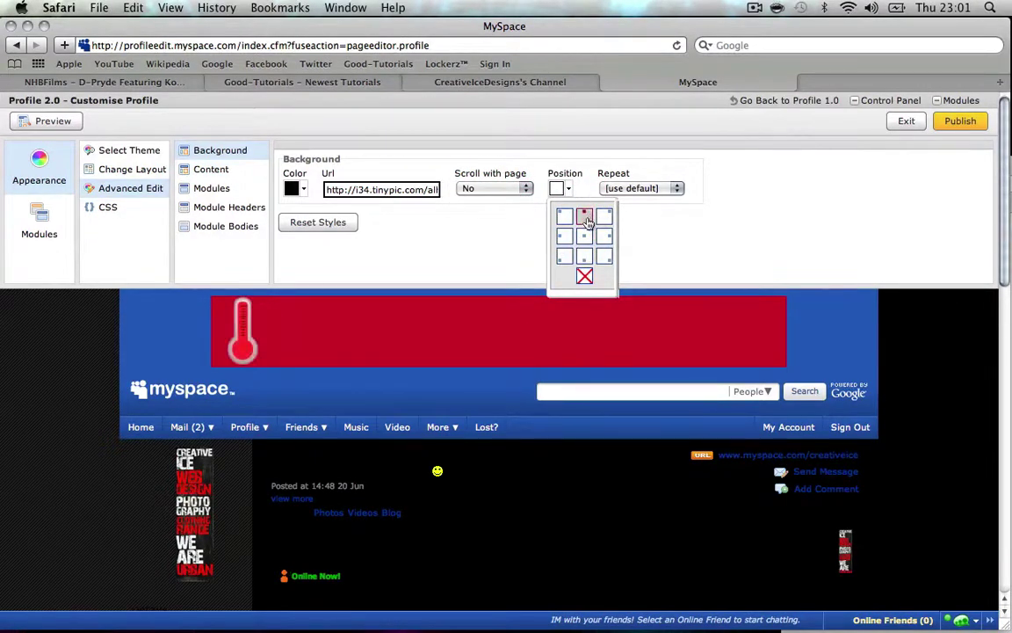
{"action": "left_click", "coordinate": [584, 216]}
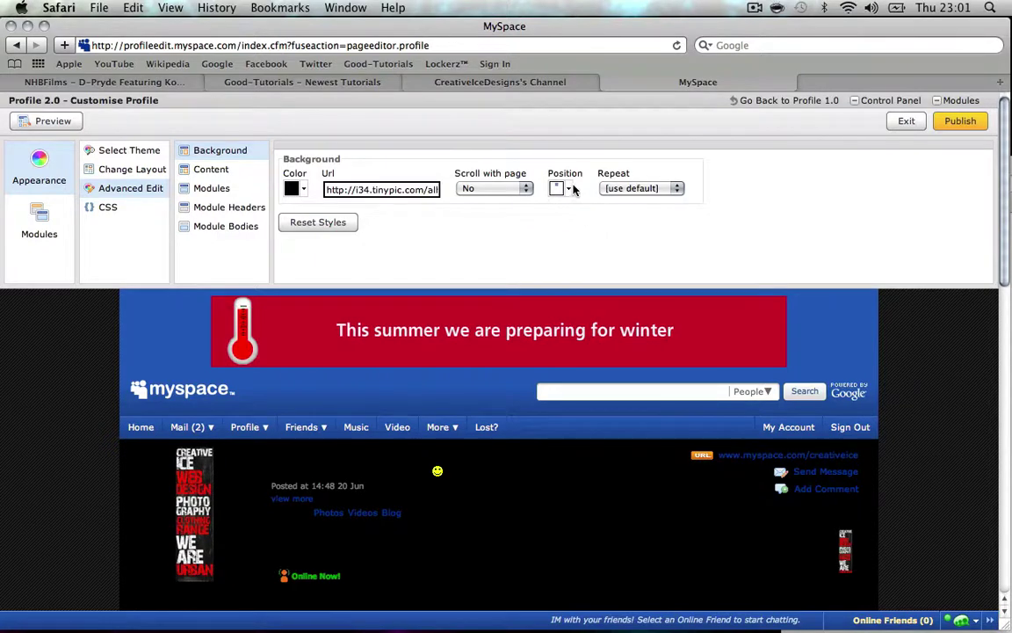
{"action": "left_click", "coordinate": [573, 189]}
{"action": "left_click", "coordinate": [560, 215]}
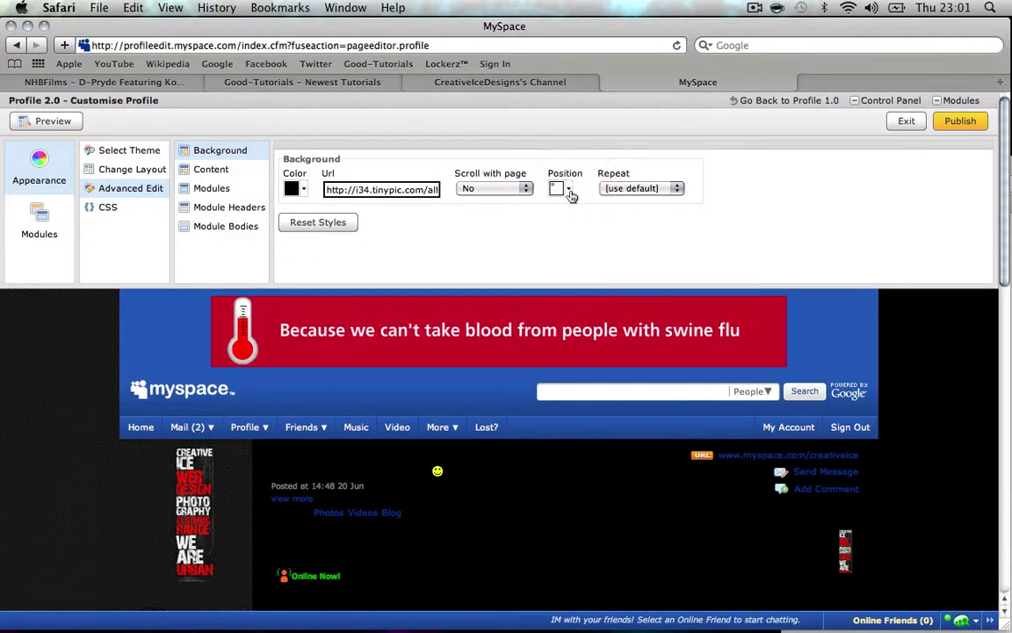
{"action": "left_click", "coordinate": [570, 191]}
{"action": "left_click", "coordinate": [583, 217]}
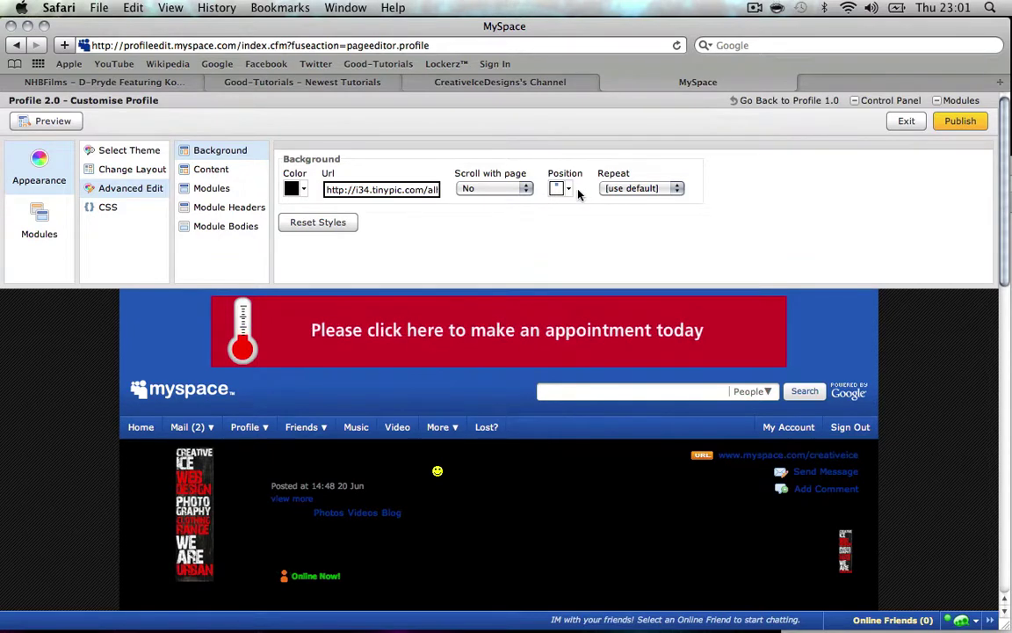
{"action": "left_click", "coordinate": [568, 190]}
{"action": "left_click", "coordinate": [582, 216]}
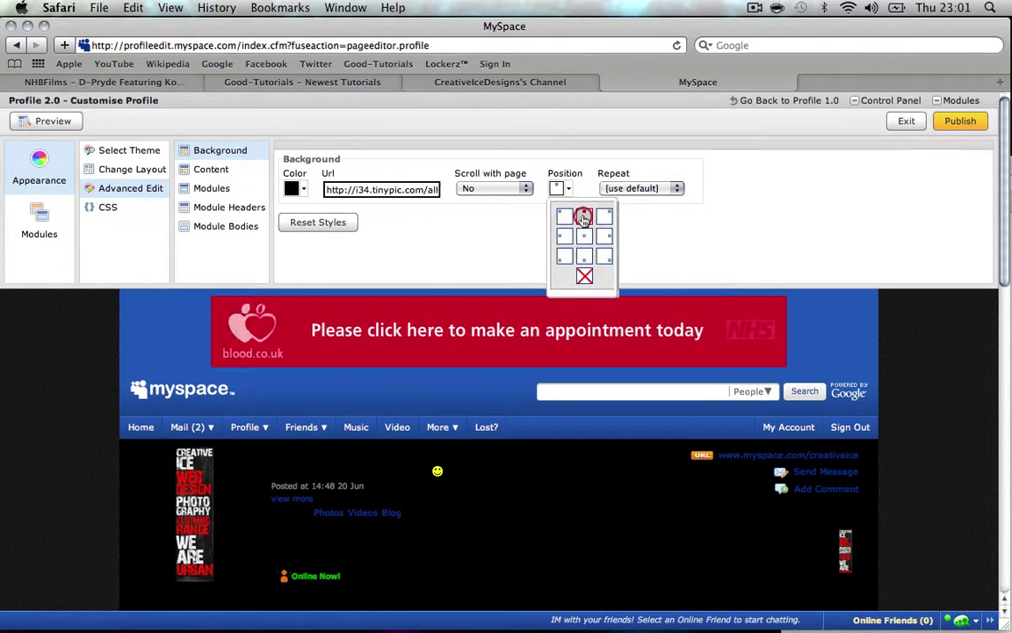
{"action": "left_click", "coordinate": [674, 190]}
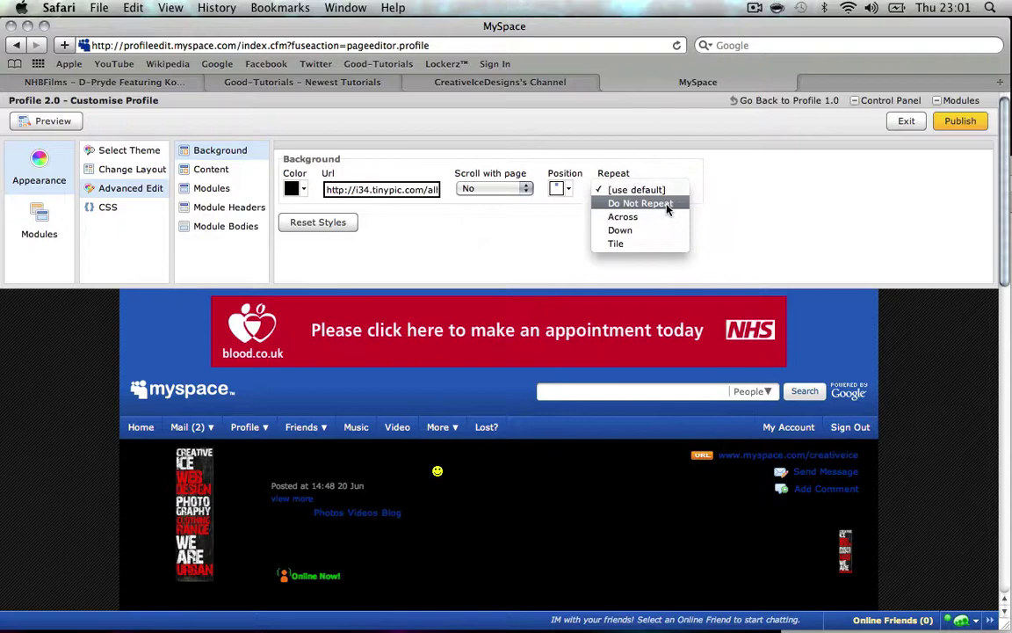
{"action": "left_click", "coordinate": [669, 204]}
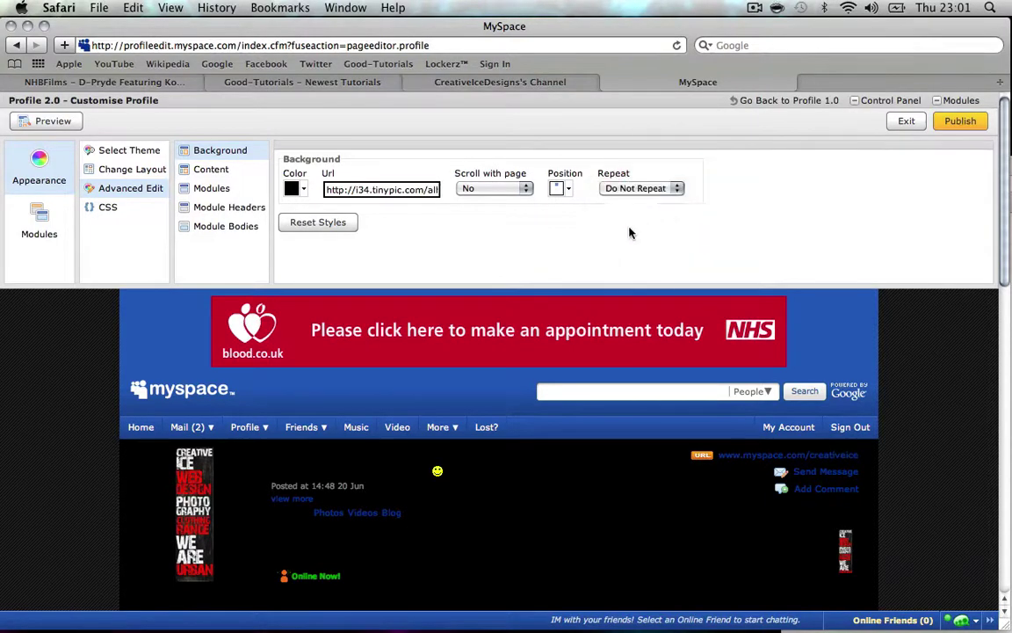
{"action": "left_click", "coordinate": [610, 226]}
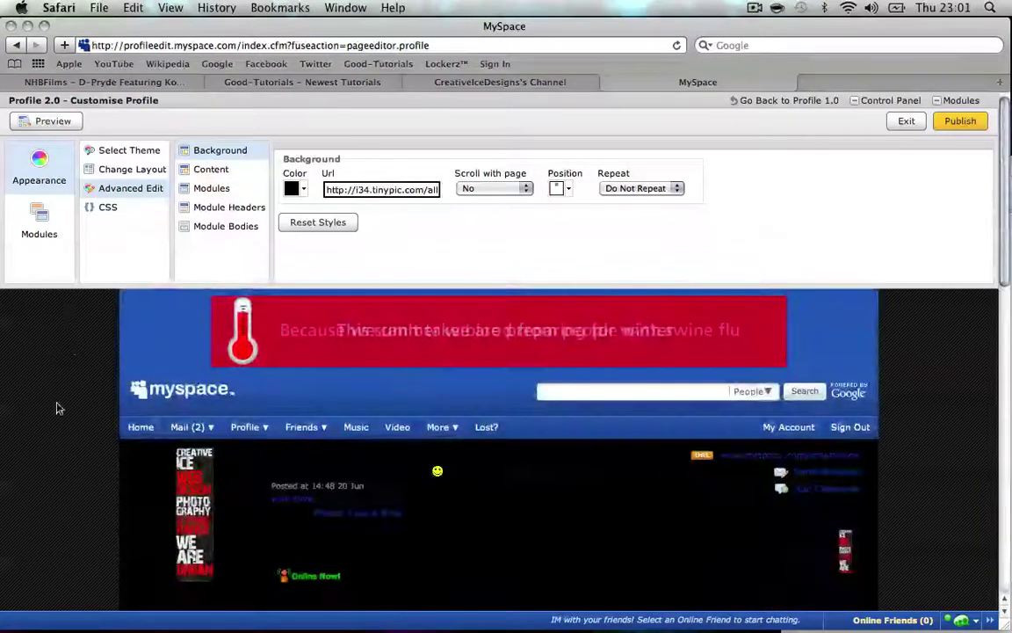
{"action": "left_click", "coordinate": [112, 208]}
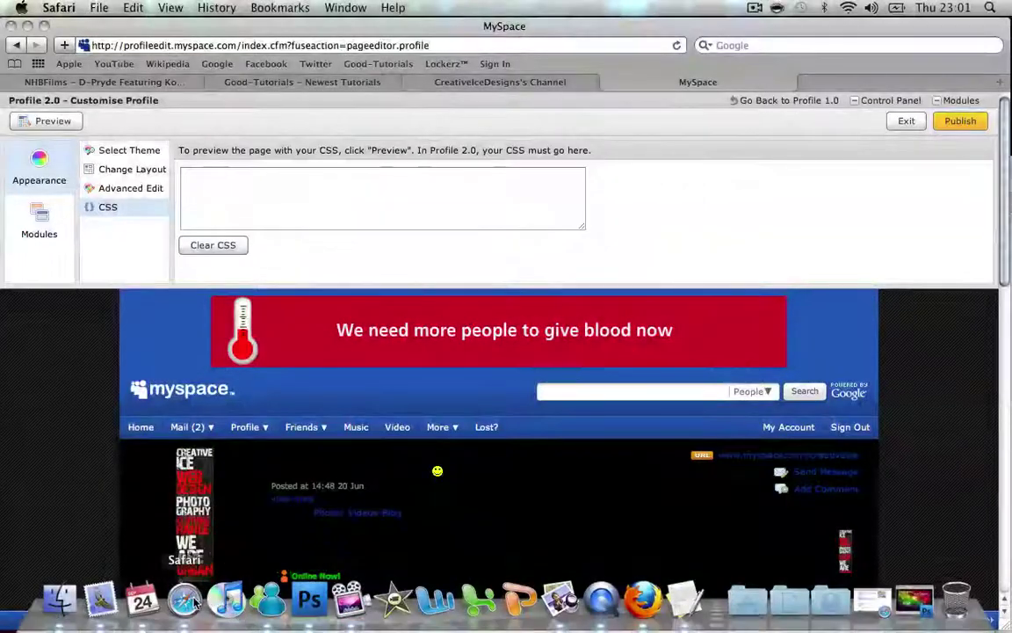
- Bring the CreateBlog Profile 2.0 Banner script page to the front
{"action": "left_click", "coordinate": [185, 600]}
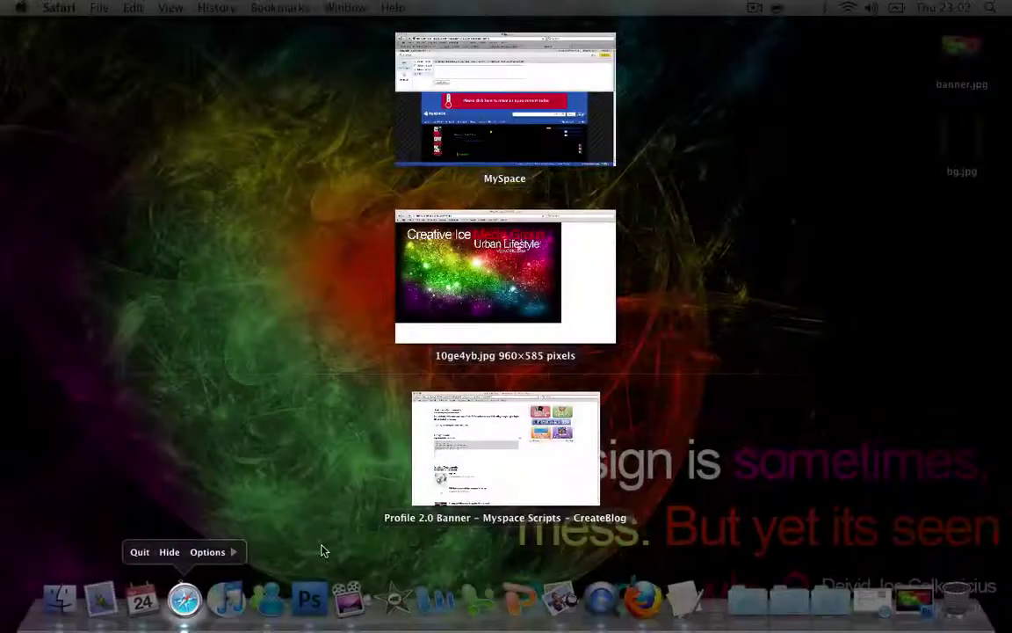
{"action": "left_click", "coordinate": [470, 470]}
{"action": "left_click", "coordinate": [514, 295]}
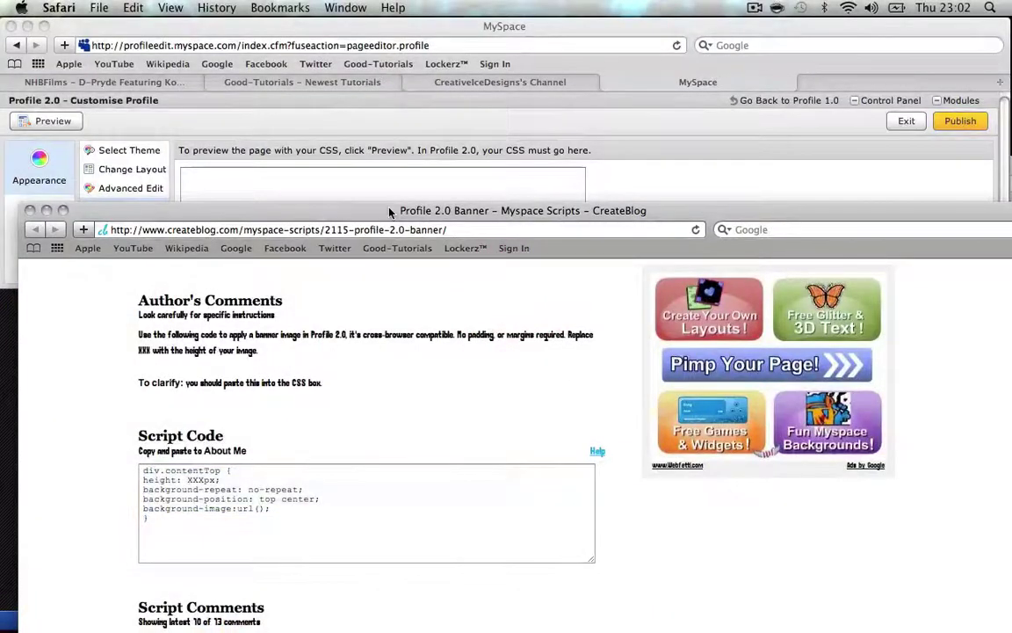
{"action": "left_click_drag", "start_coordinate": [384, 210], "coordinate": [357, 38]}
{"action": "left_click", "coordinate": [352, 267]}
{"action": "scroll", "coordinate": [354, 264], "scroll_direction": "up", "scroll_amount": 5}
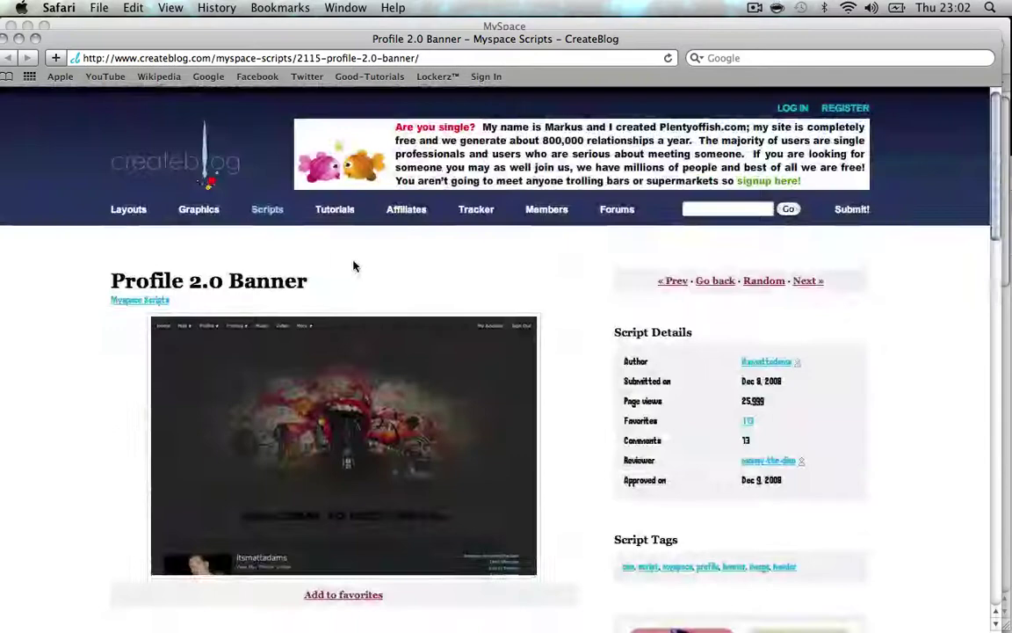
{"action": "scroll", "coordinate": [354, 265], "scroll_direction": "down", "scroll_amount": 3}
{"action": "scroll", "coordinate": [321, 229], "scroll_direction": "down", "scroll_amount": 8}
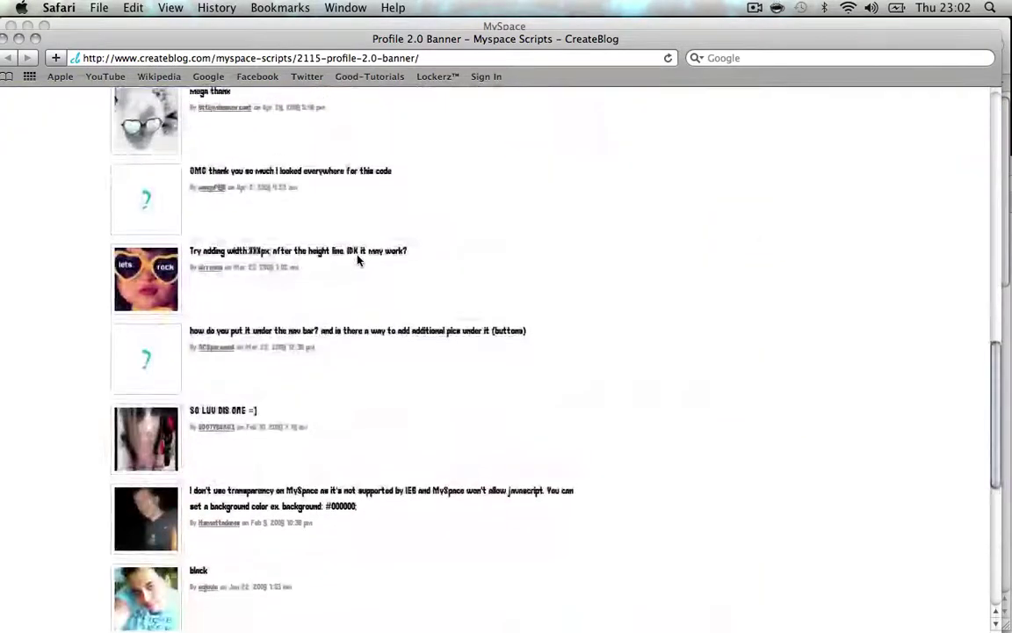
{"action": "scroll", "coordinate": [321, 228], "scroll_direction": "up", "scroll_amount": 5}
- Copy the banner script code and hide CreateBlog to reveal the MySpace editor
{"action": "left_click", "coordinate": [262, 367]}
{"action": "left_click_drag", "start_coordinate": [174, 335], "coordinate": [111, 305]}
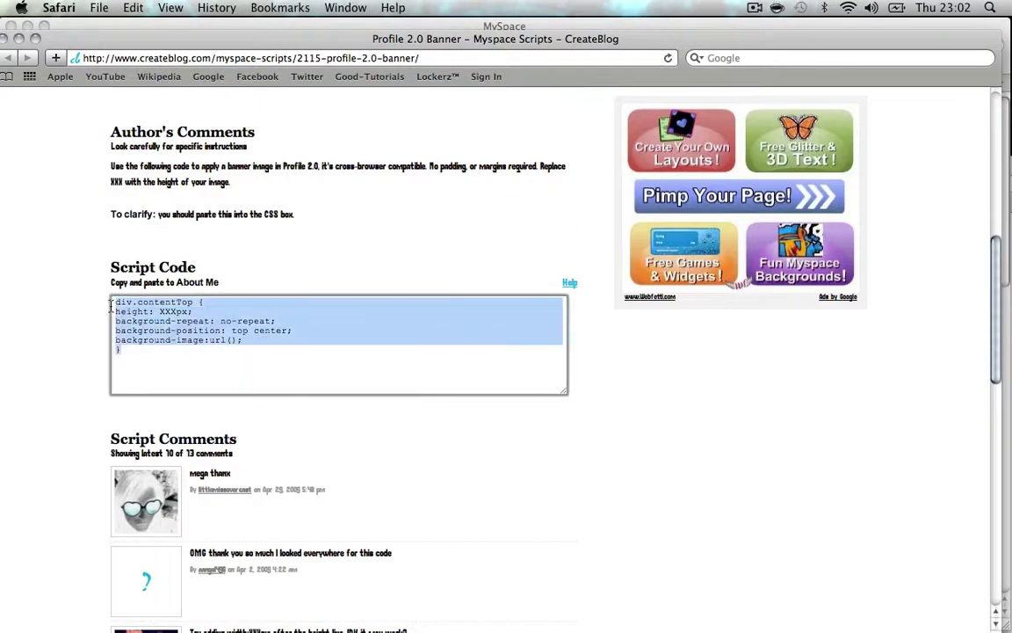
{"action": "right_click", "coordinate": [121, 309]}
{"action": "left_click", "coordinate": [166, 391]}
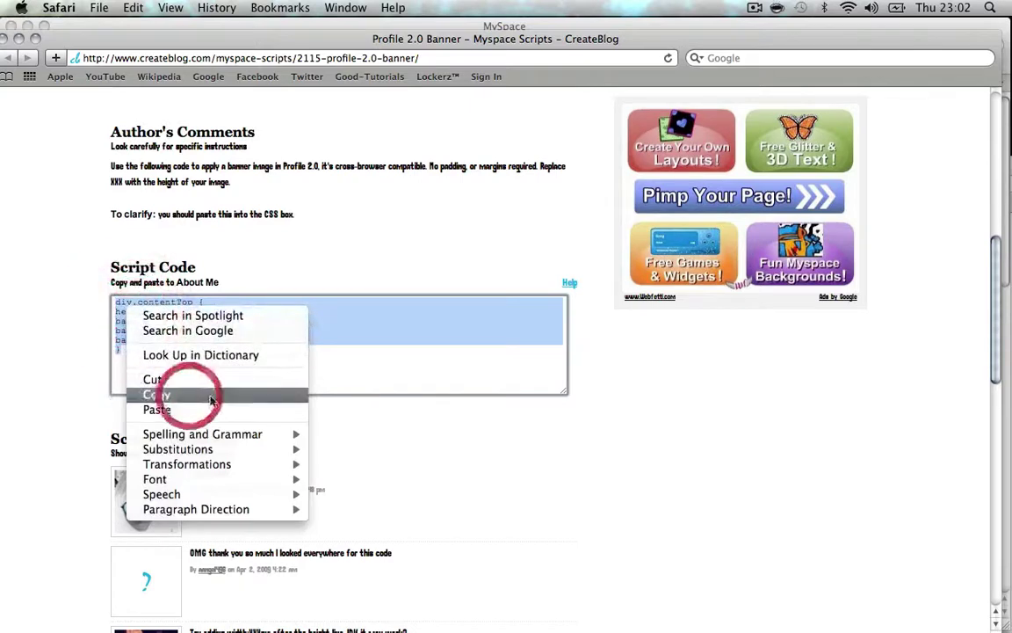
{"action": "left_click", "coordinate": [219, 343]}
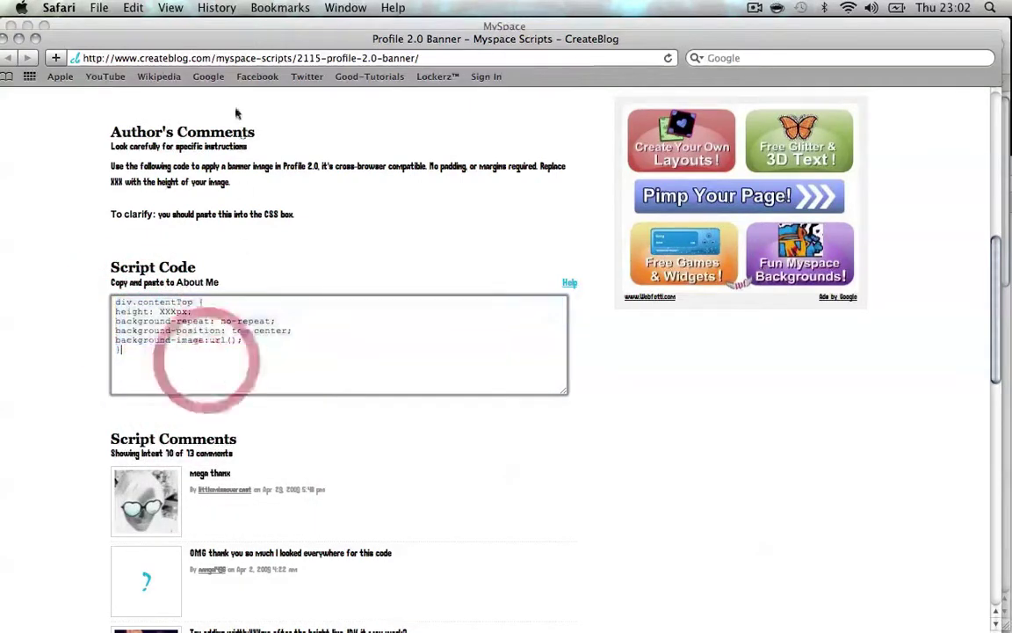
{"action": "left_click", "coordinate": [19, 38]}
- Paste the copied div.contentTop banner code into the empty CSS box
{"action": "right_click", "coordinate": [227, 186]}
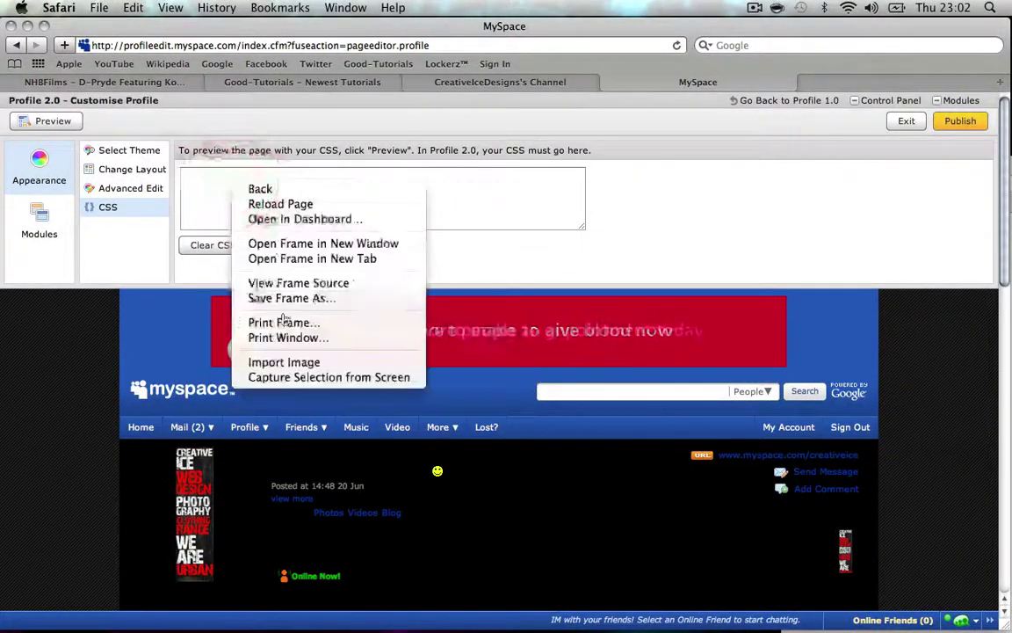
{"action": "left_click", "coordinate": [215, 200]}
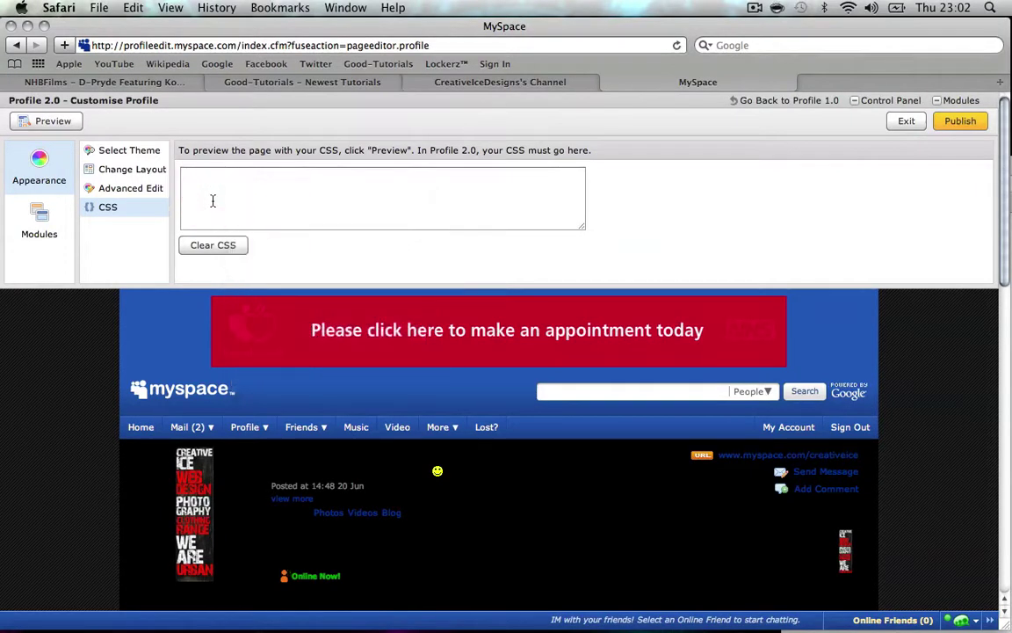
{"action": "key", "text": "super+v"}
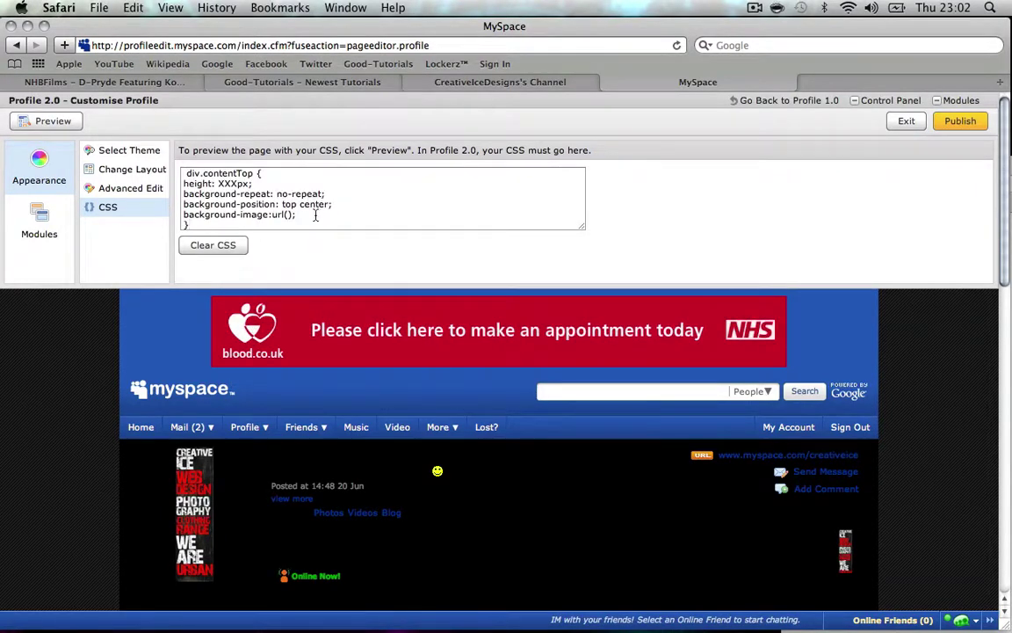
- Copy the Banner URL from the notes and paste it inside the url() parentheses
{"action": "left_click", "coordinate": [297, 214]}
{"action": "mouse_move", "coordinate": [632, 625]}
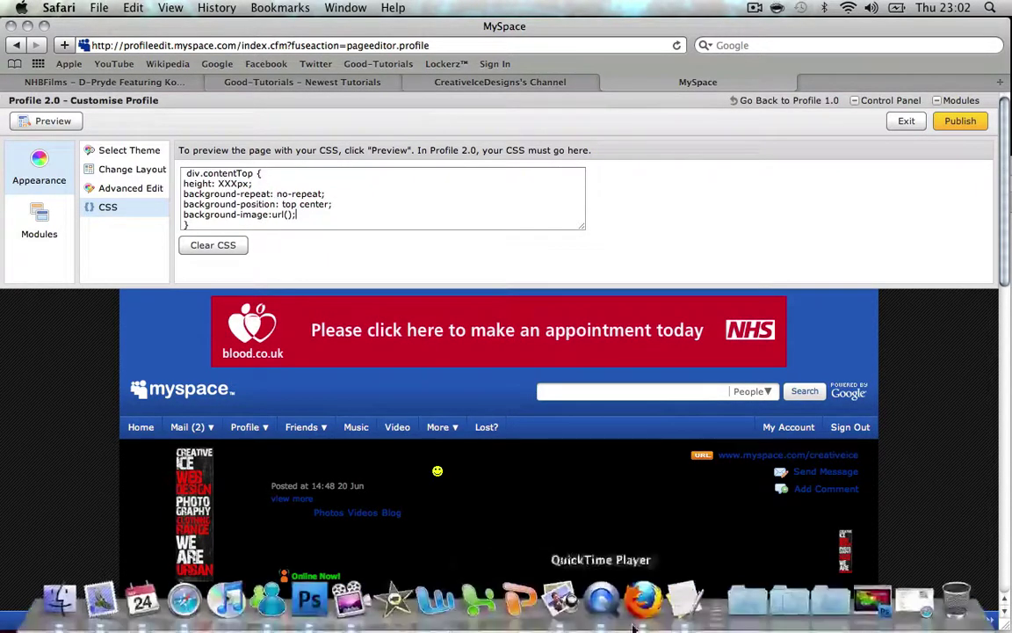
{"action": "left_click", "coordinate": [685, 600]}
{"action": "left_click_drag", "start_coordinate": [482, 186], "coordinate": [350, 189]}
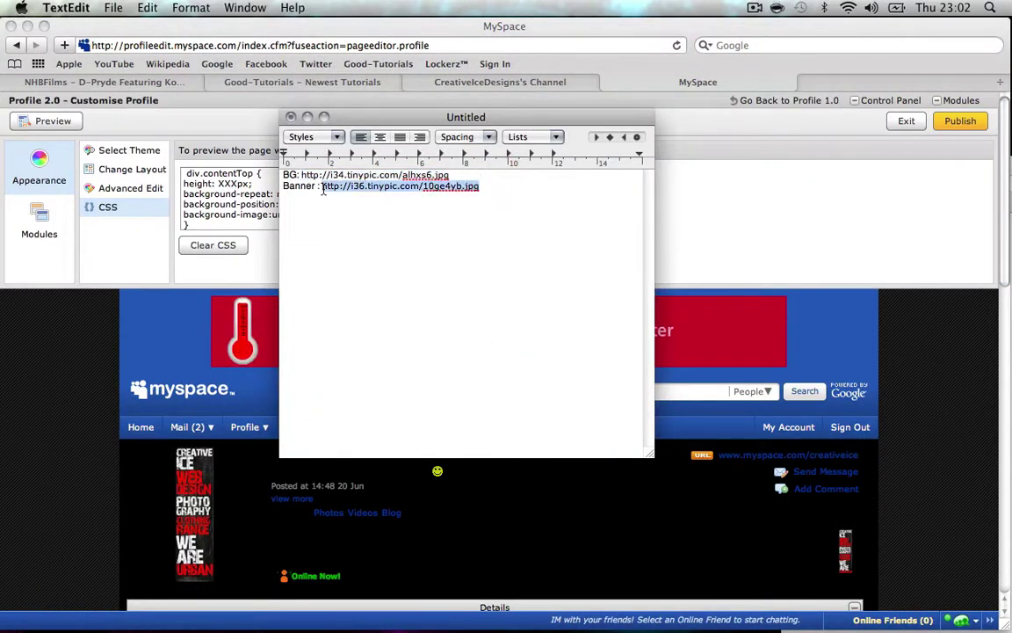
{"action": "right_click", "coordinate": [327, 188]}
{"action": "left_click", "coordinate": [365, 309]}
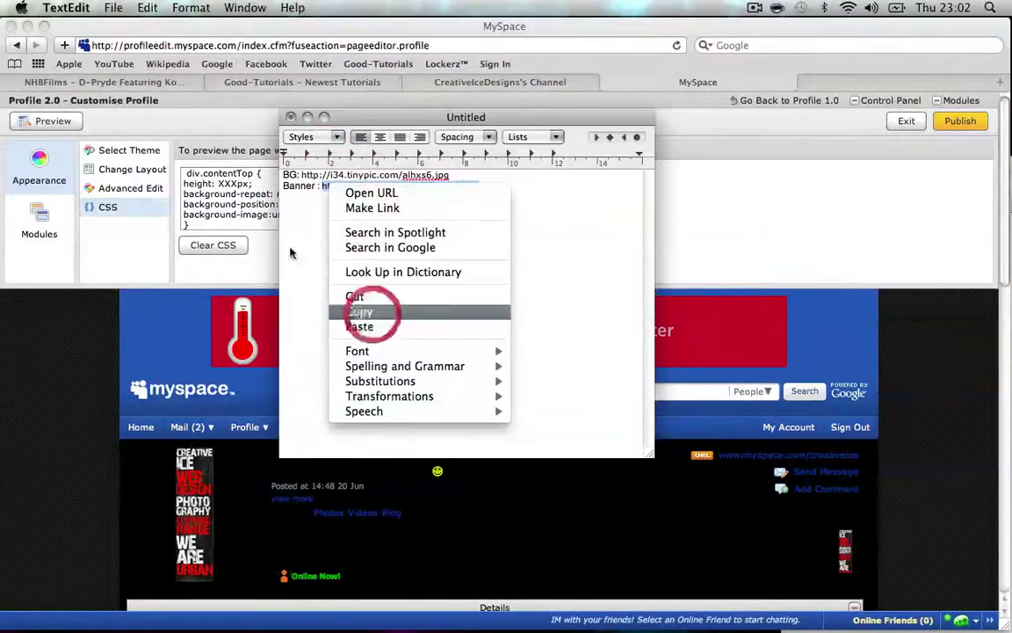
{"action": "left_click", "coordinate": [261, 223]}
{"action": "left_click", "coordinate": [290, 214]}
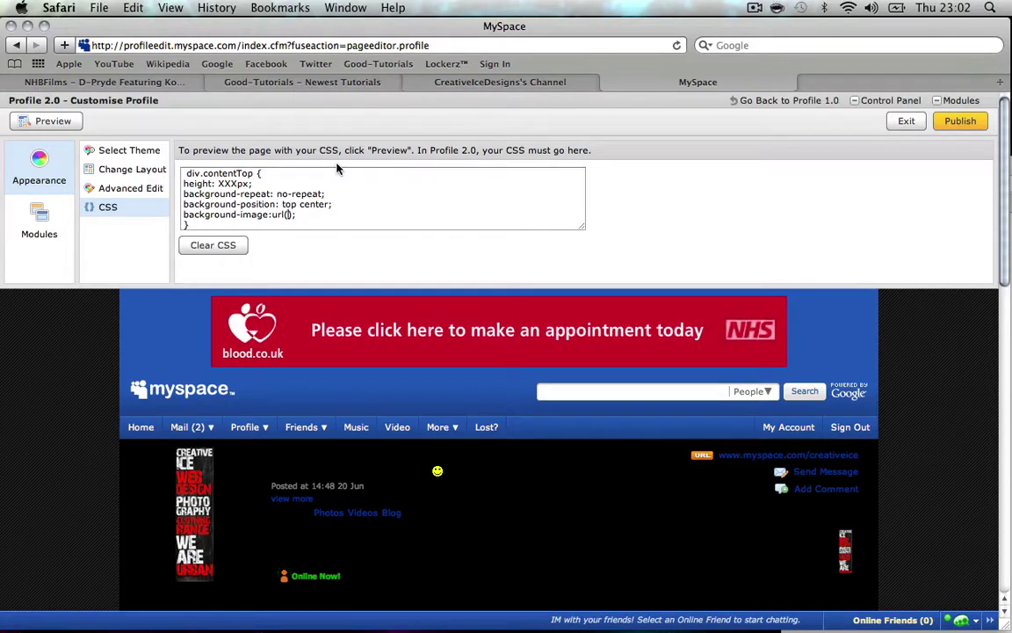
{"action": "key", "text": "super+v"}
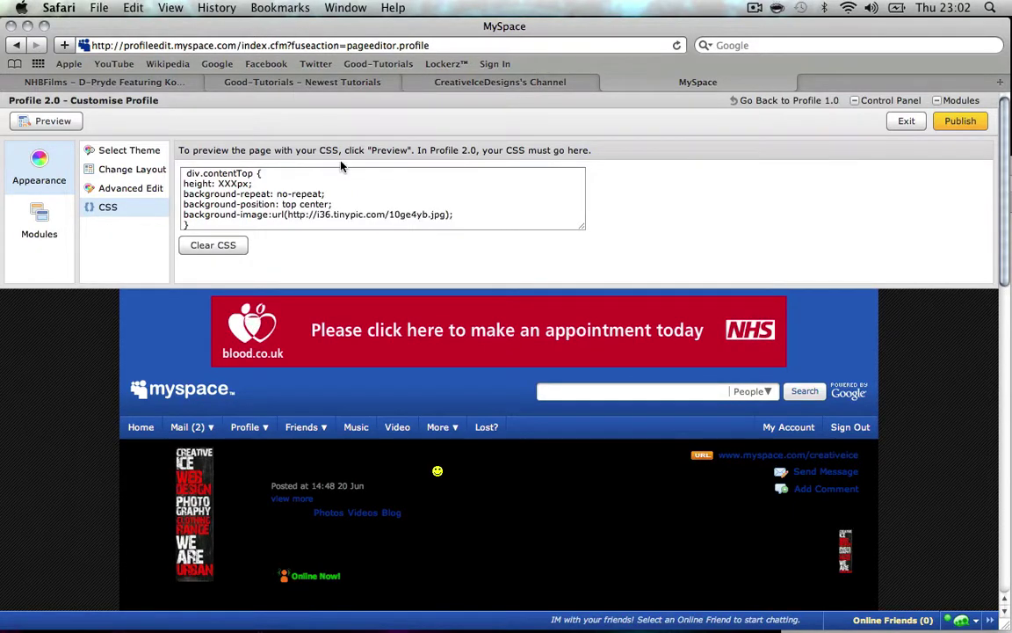
{"action": "left_click", "coordinate": [384, 203]}
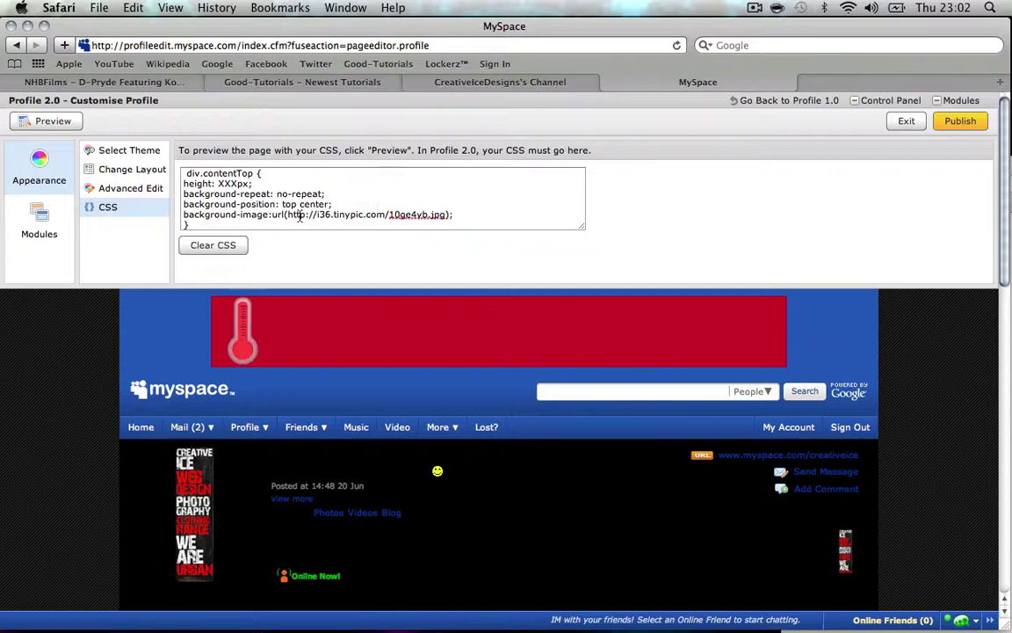
{"action": "left_click", "coordinate": [294, 211]}
- Load the 10ge4yb.jpg banner in a new tab to confirm 960×585, then return to MySpace
{"action": "double_click", "coordinate": [808, 82]}
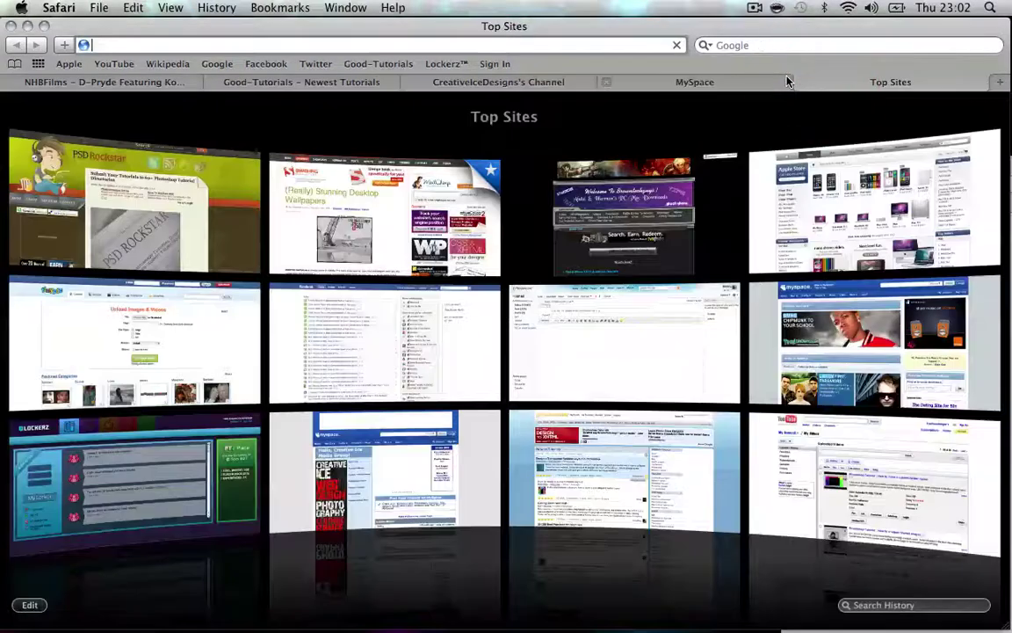
{"action": "key", "text": "super+v"}
{"action": "key", "text": "Return"}
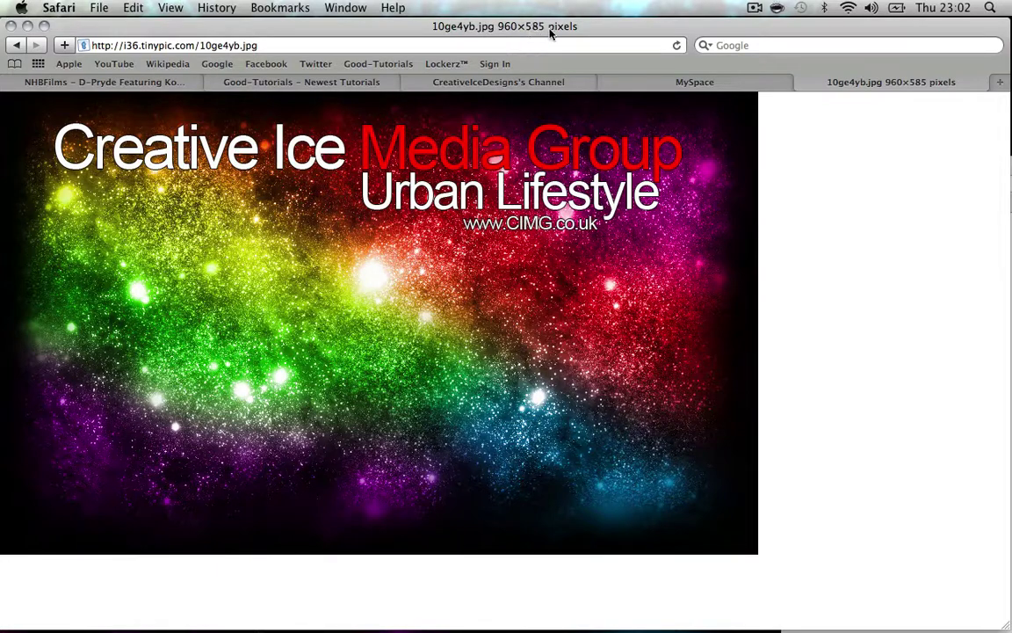
{"action": "left_click", "coordinate": [666, 83]}
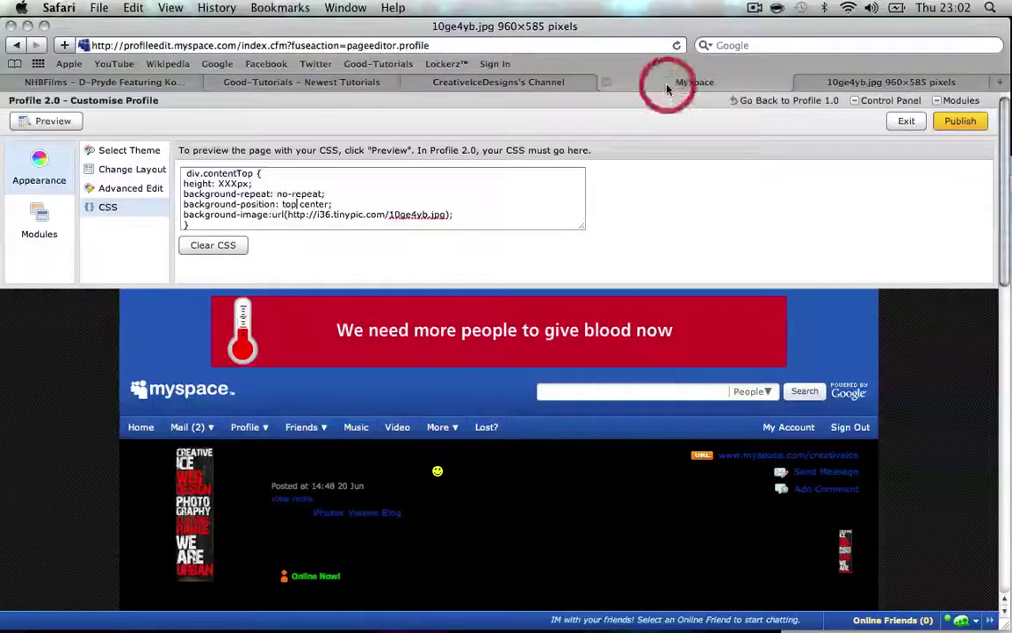
- Replace the XXX placeholder height in the CSS with 585px
{"action": "left_click", "coordinate": [232, 182]}
{"action": "double_click", "coordinate": [225, 183]}
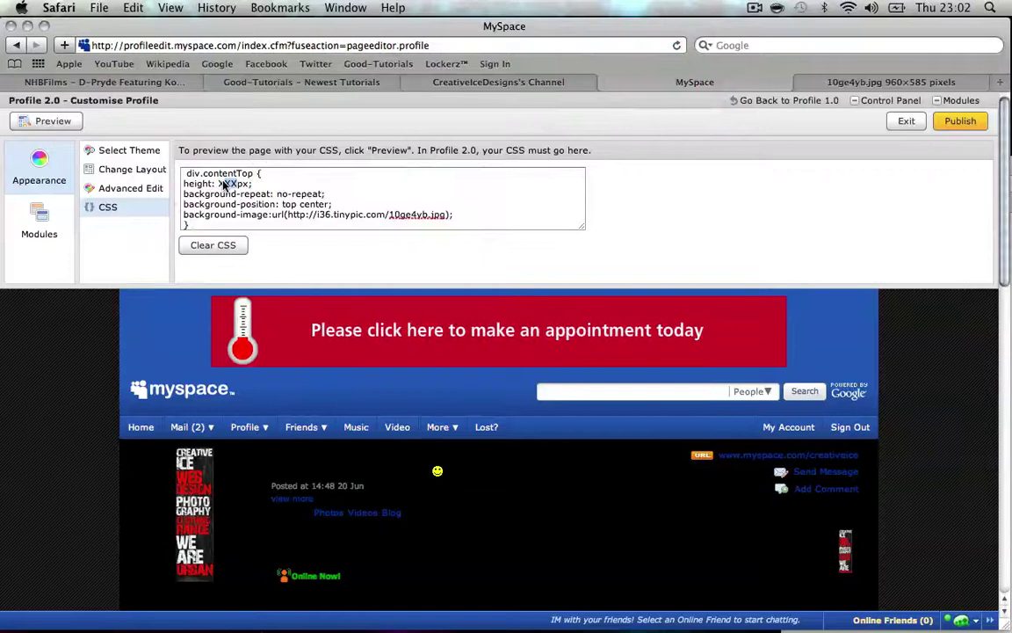
{"action": "key", "text": "BackSpace"}
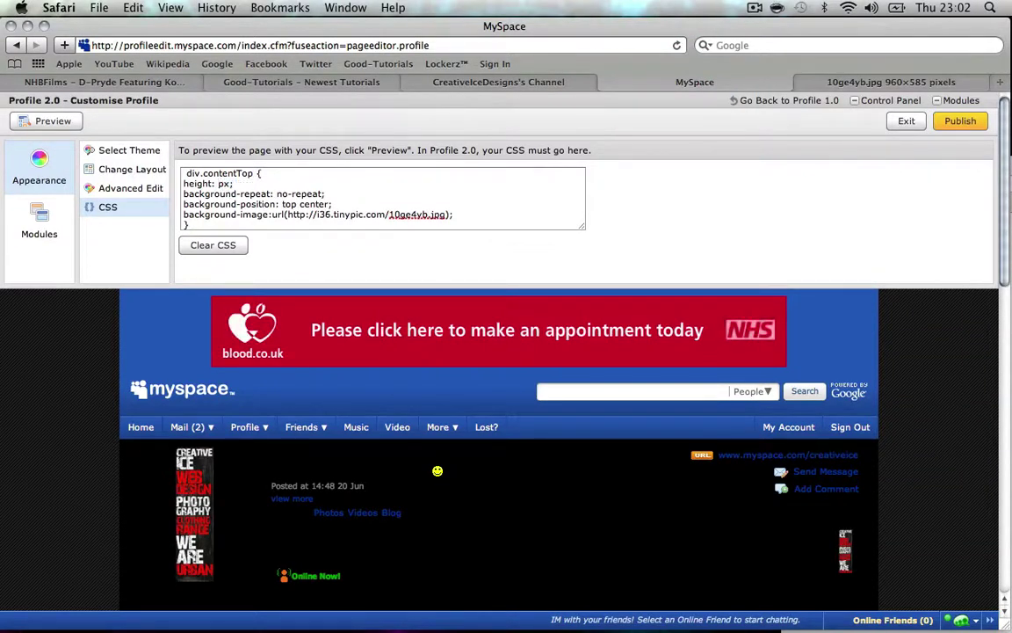
{"action": "type", "text": "5"}
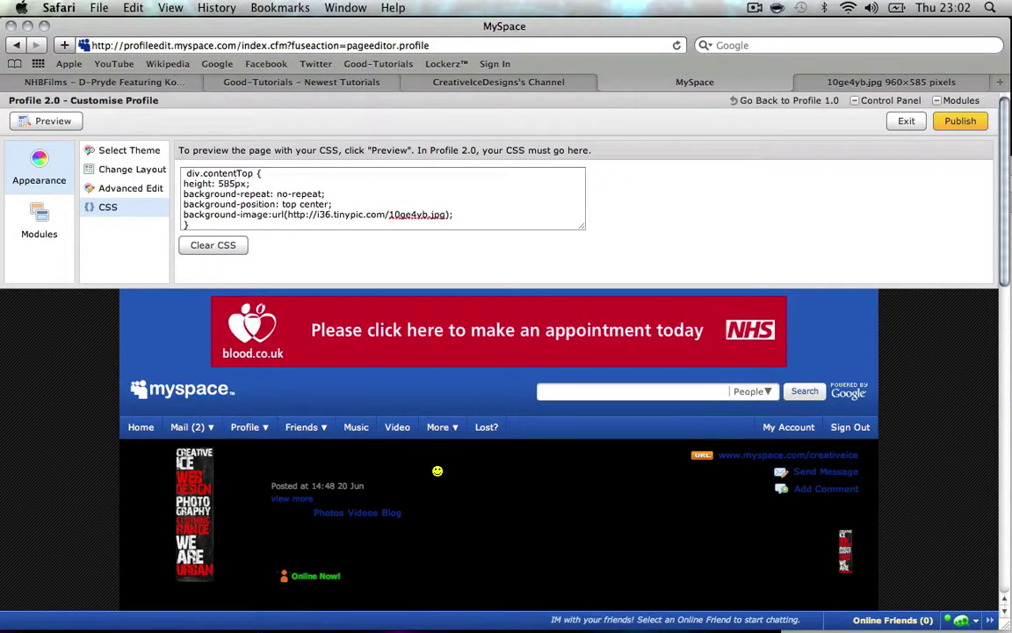
{"action": "type", "text": "85"}
{"action": "left_click", "coordinate": [321, 239]}
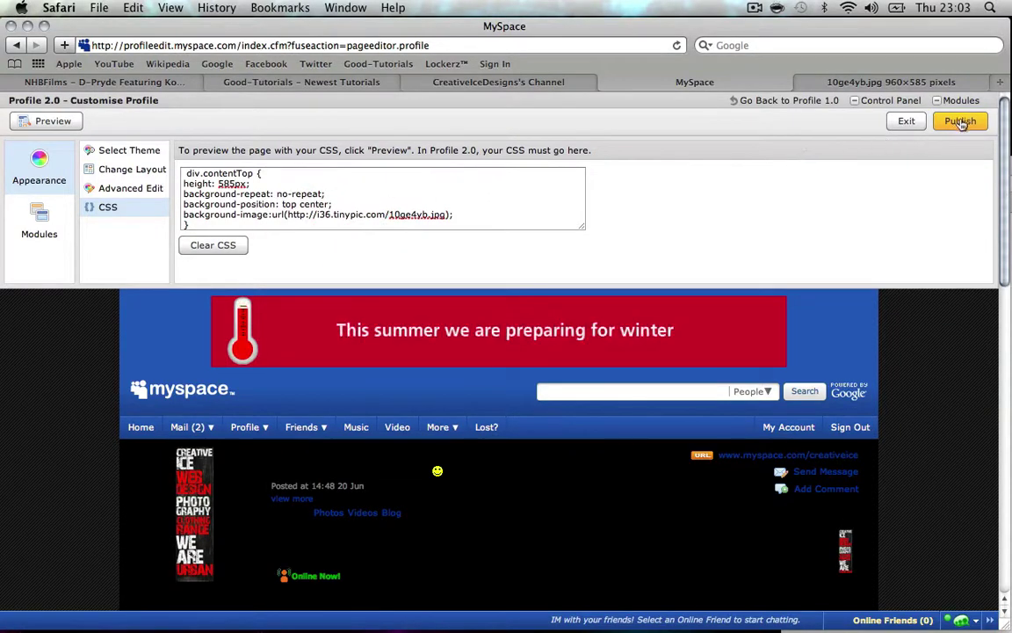
- Publish the profile changes and dismiss the confirmation
{"action": "left_click", "coordinate": [961, 122]}
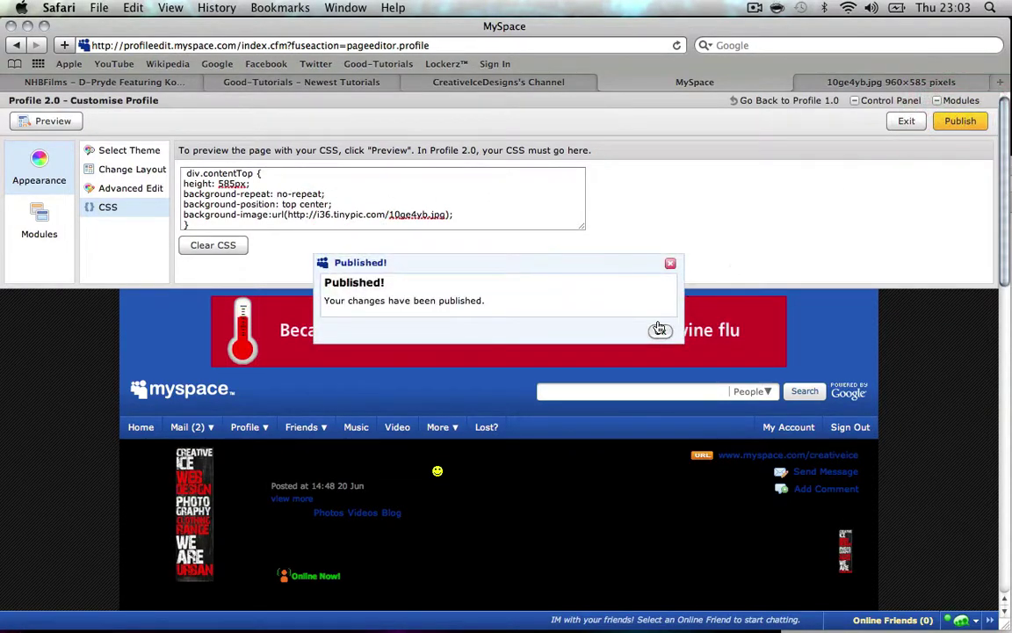
{"action": "left_click", "coordinate": [660, 333]}
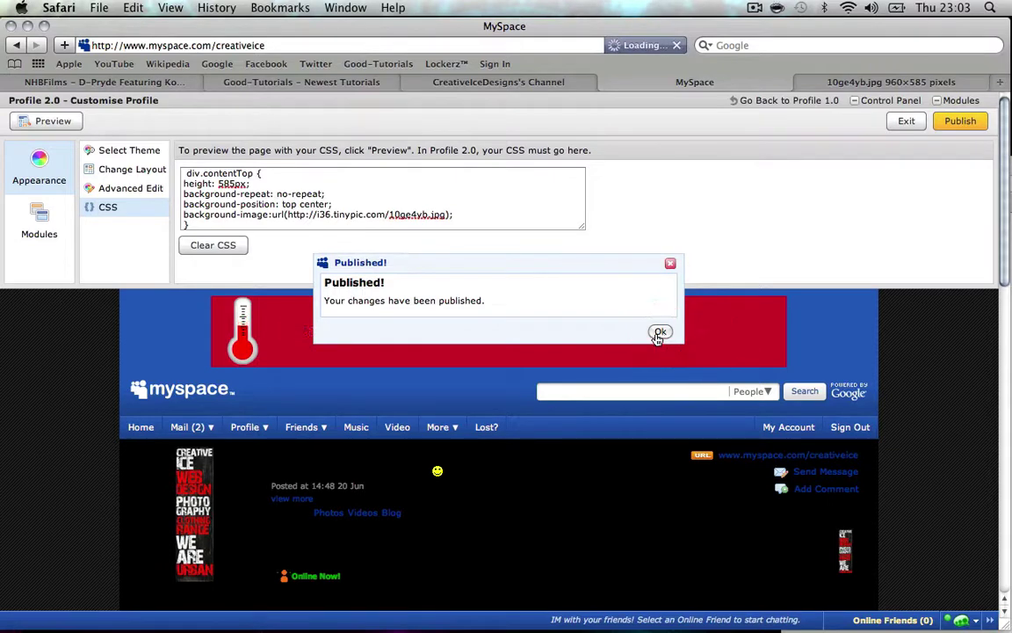
{"action": "left_click", "coordinate": [659, 333]}
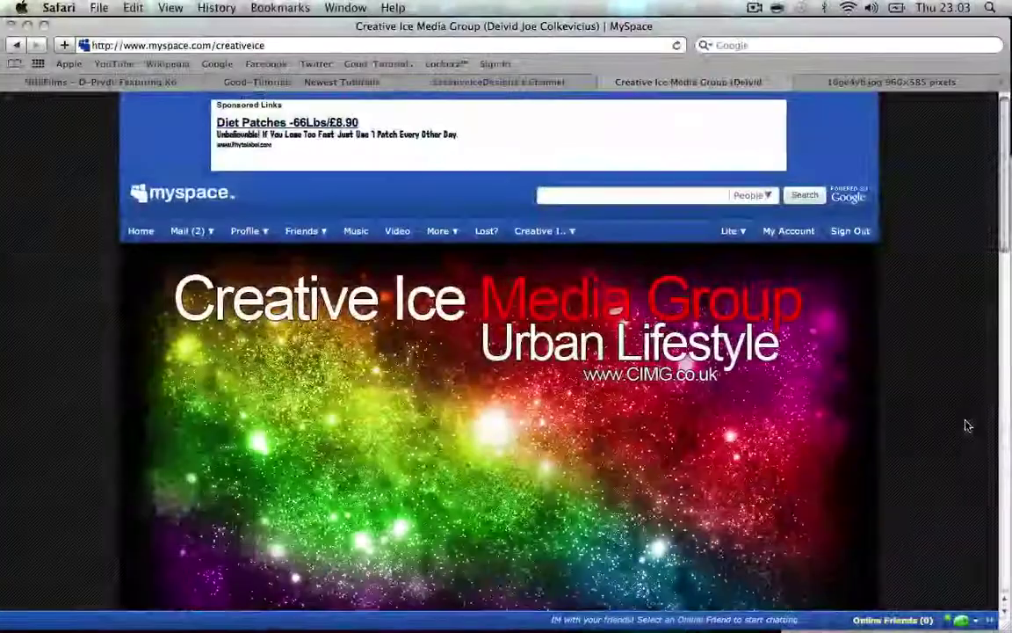
{"action": "scroll", "coordinate": [966, 425], "scroll_direction": "down", "scroll_amount": 8}
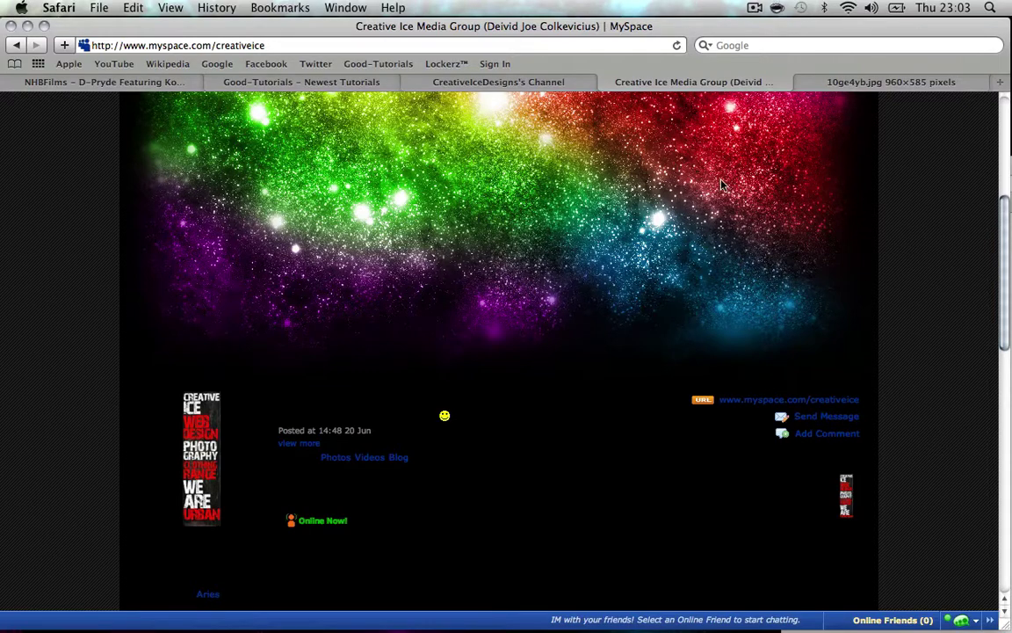
- Scroll through the live profile to check the Creative Ice Media Group banner layout
{"action": "scroll", "coordinate": [720, 185], "scroll_direction": "up", "scroll_amount": 8}
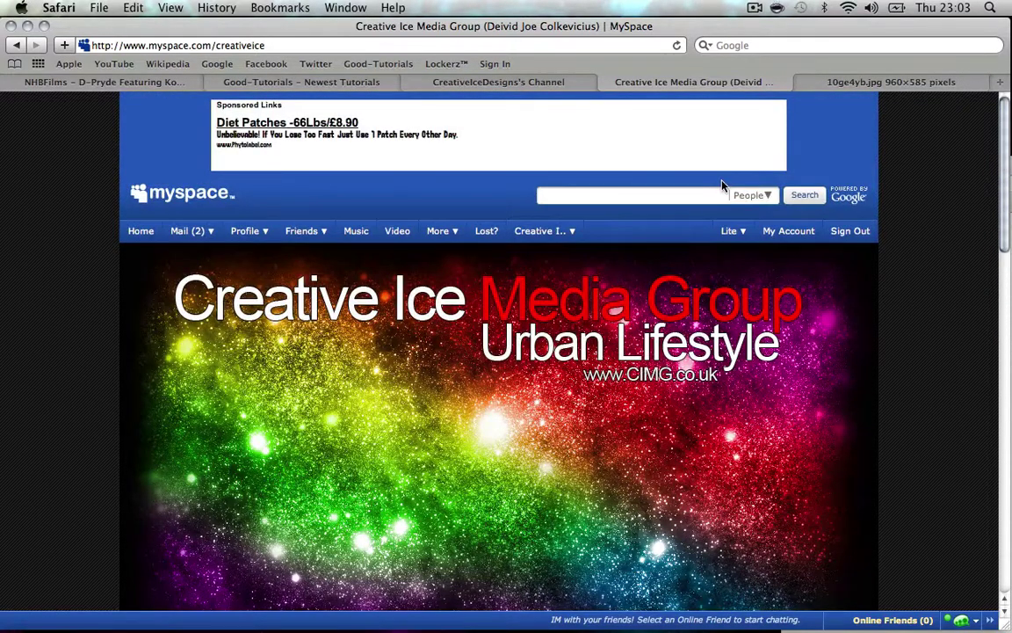